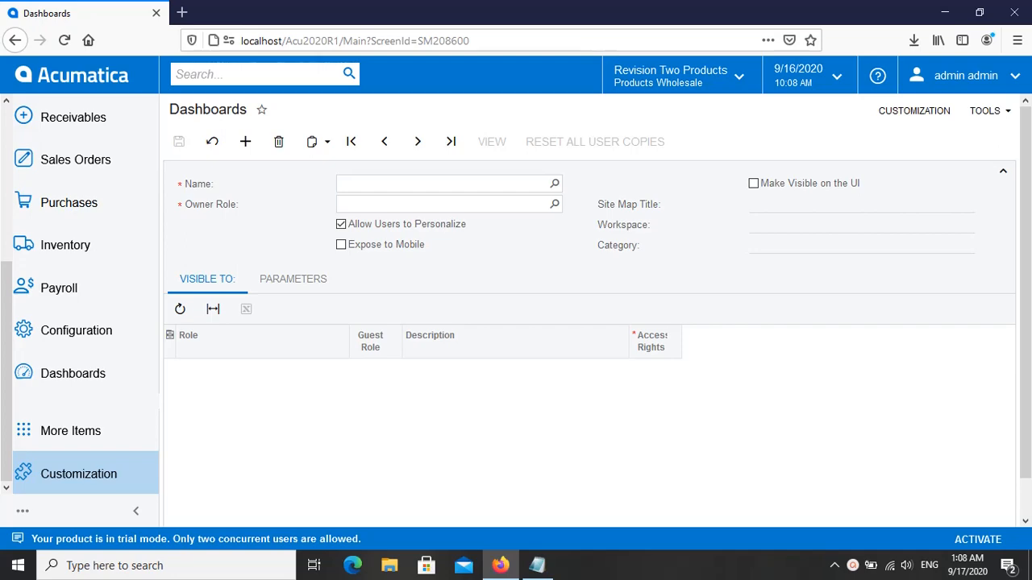
Step: Switch to Notepad and read the note on why a dashboard is needed, highlighting its answer, and minimize the note
click(538, 567)
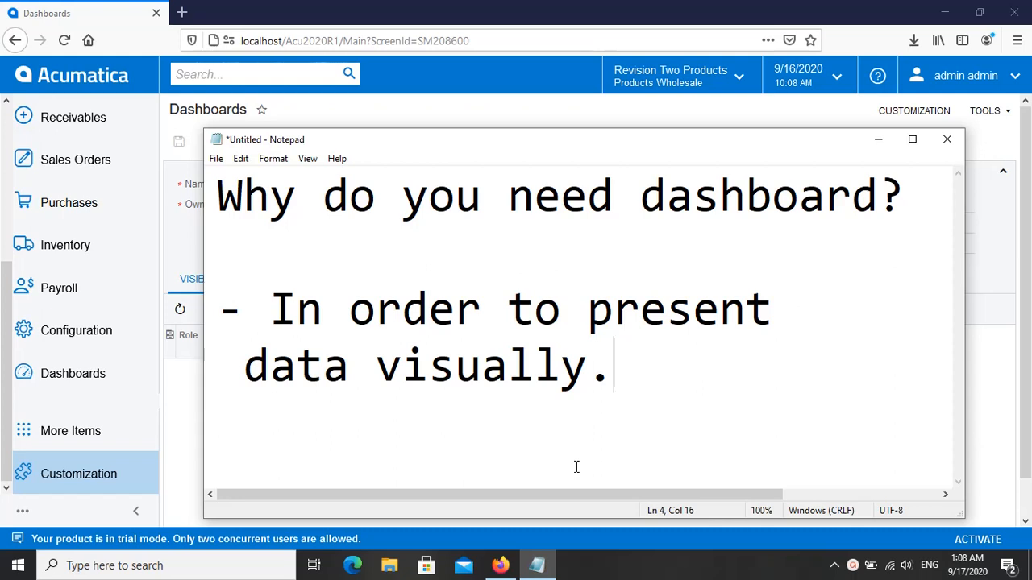
drag(270, 309, 615, 372)
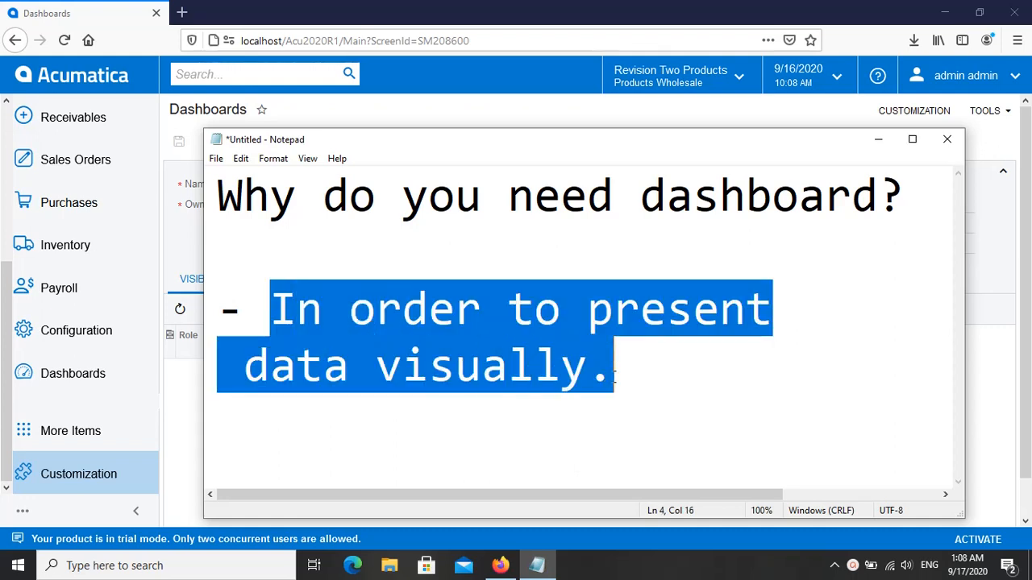
click(626, 385)
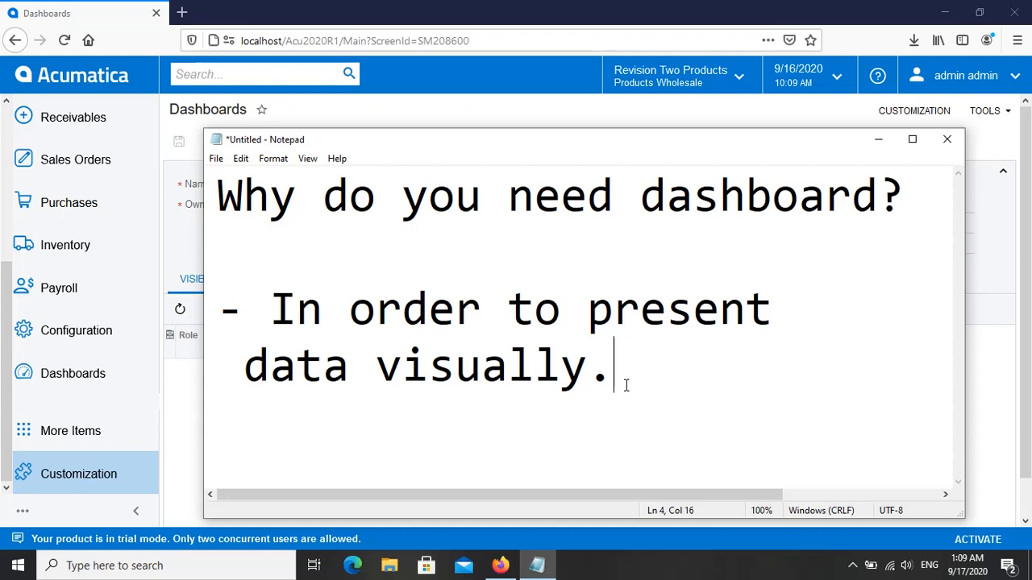
click(877, 145)
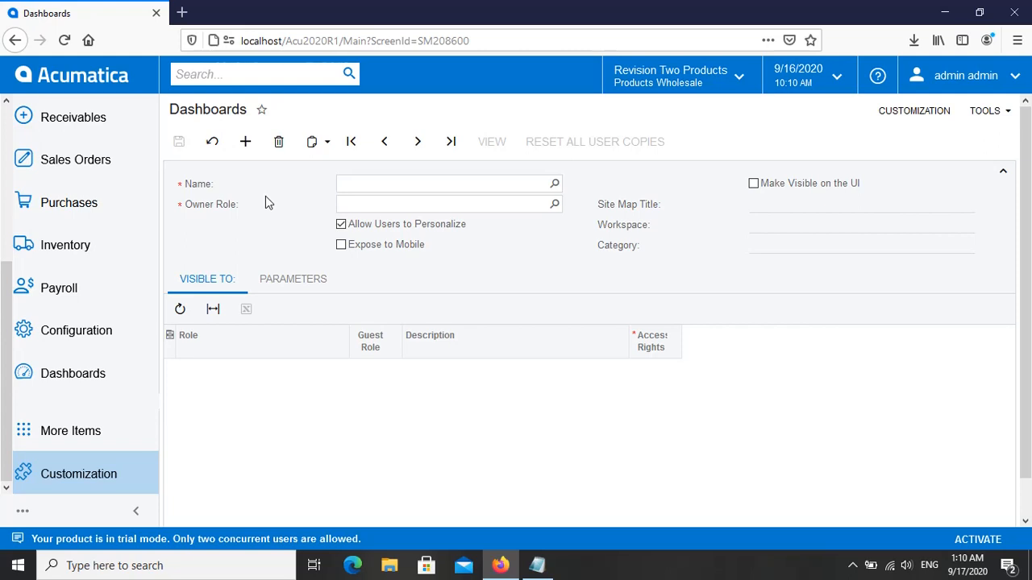
Step: Review the myinquiry1 definition in the Generic Inquiry form and return to the Dashboards form
click(85, 479)
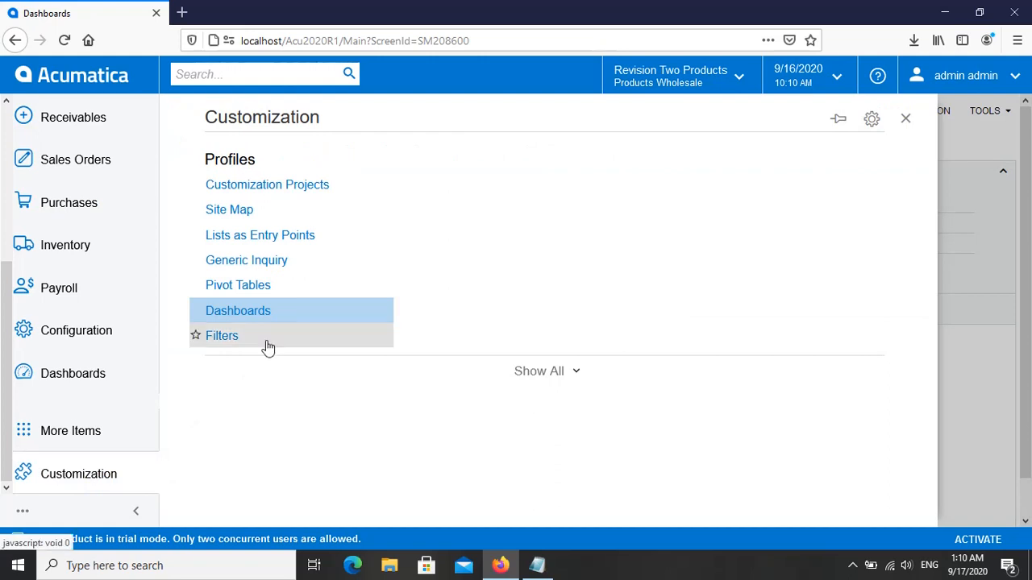
click(269, 269)
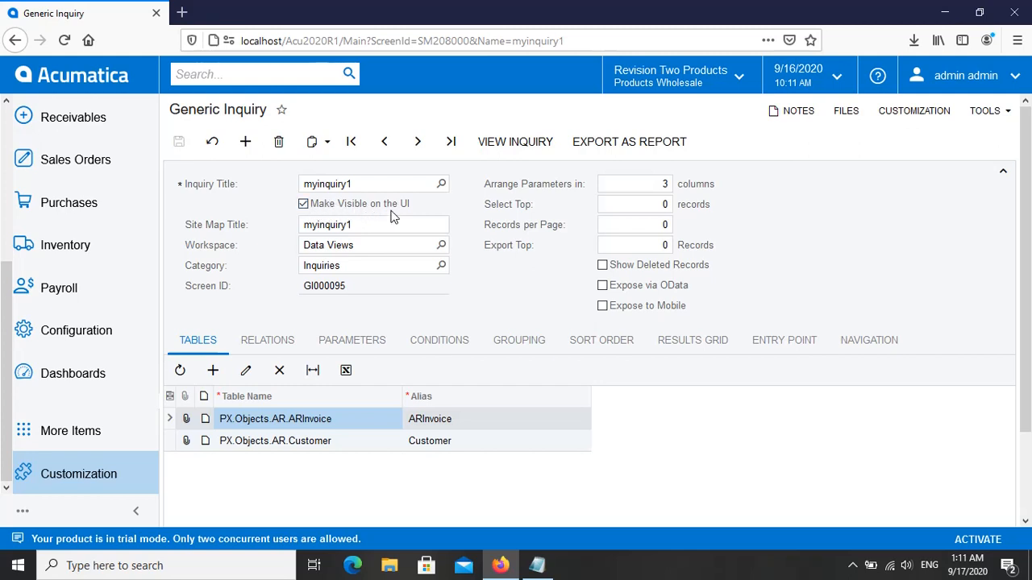
click(91, 474)
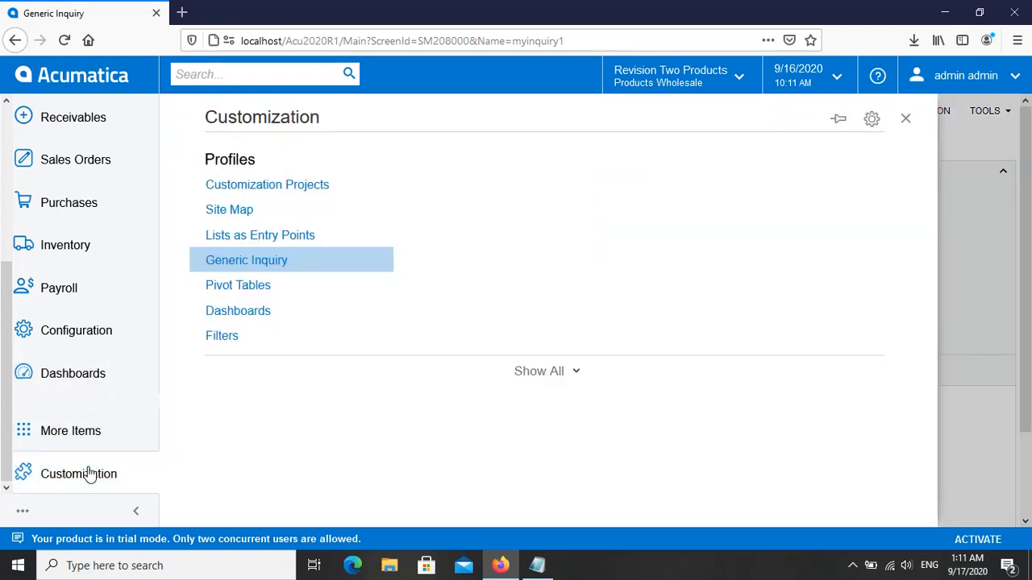
click(249, 317)
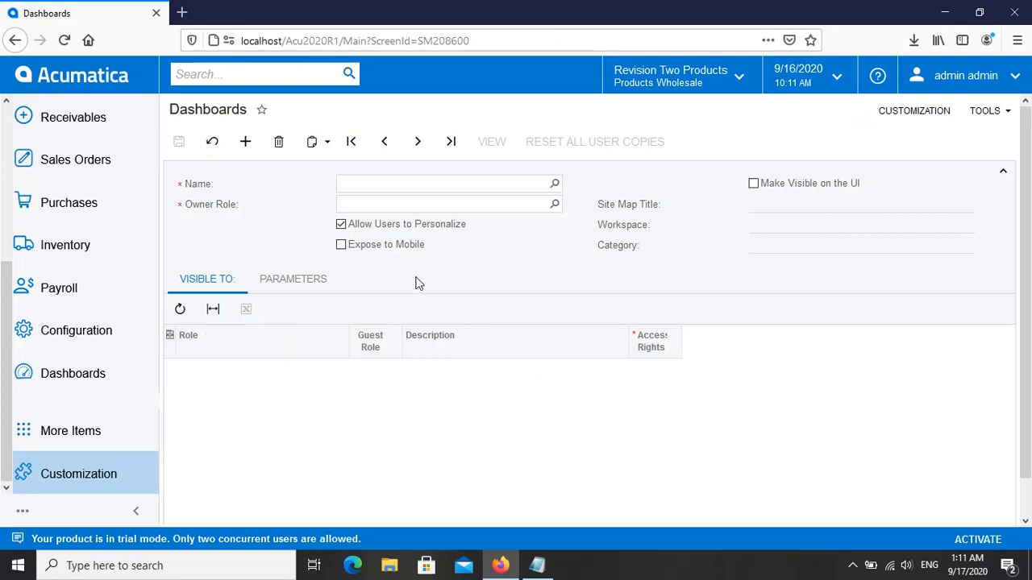
Step: Name the new dashboard "my first dashboard"
click(359, 187)
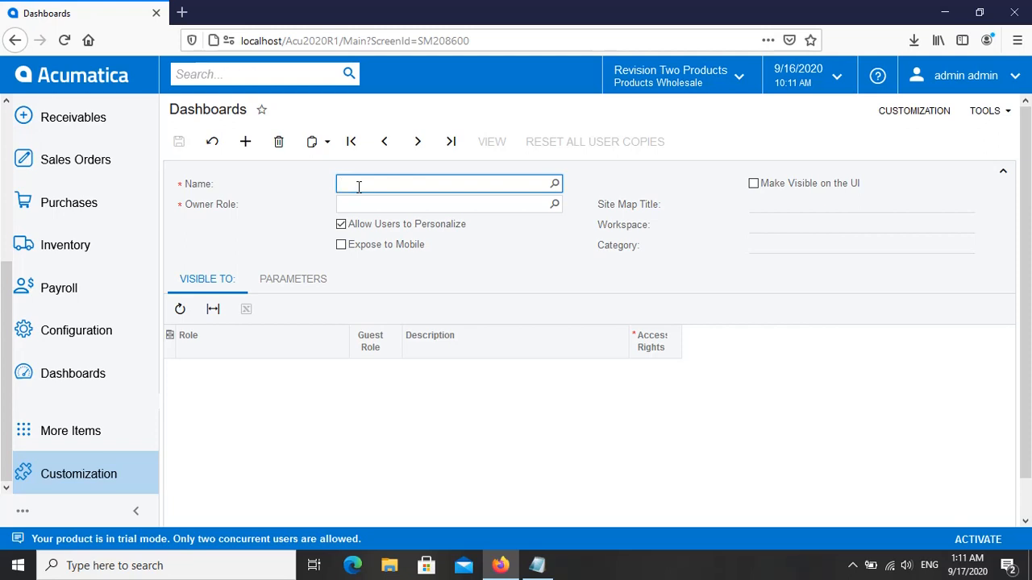
text(my first dashbaord)
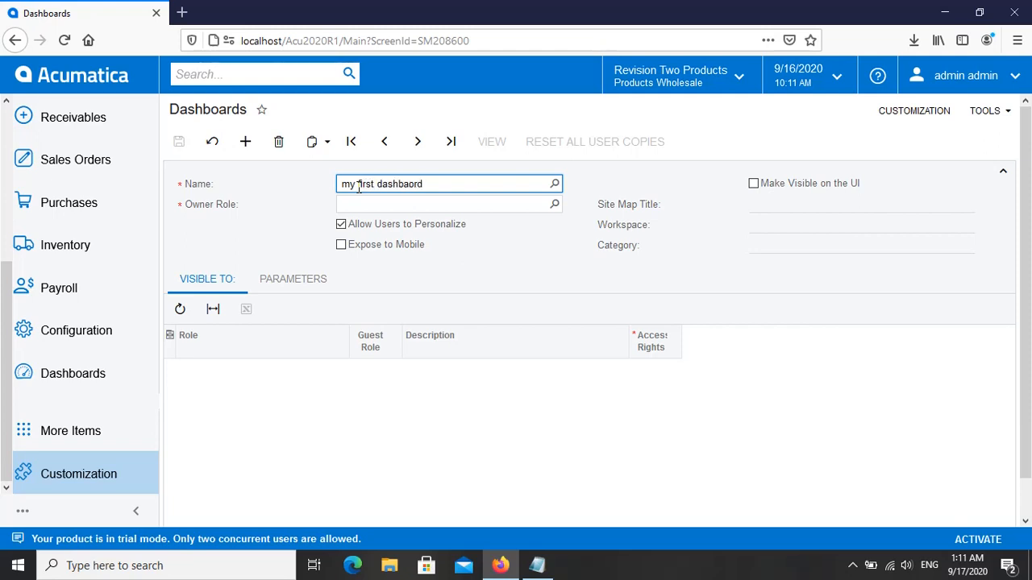
key(BackSpace)
key(BackSpace)
key(BackSpace)
key(BackSpace)
text(oard)
Step: Save the dashboard with Administrator as its owner role, and make it visible on the UI
click(555, 206)
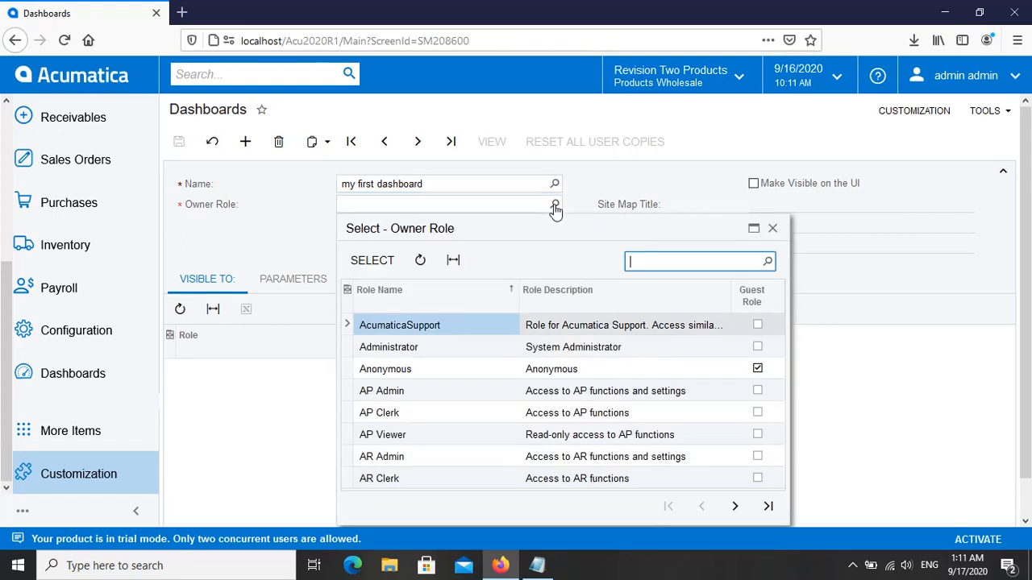
double_click(395, 347)
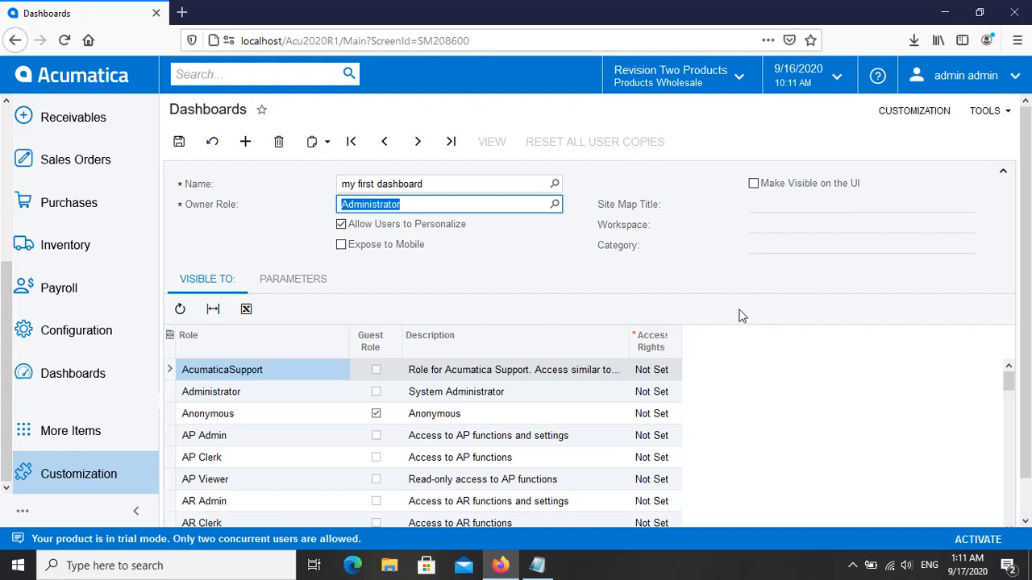
click(179, 145)
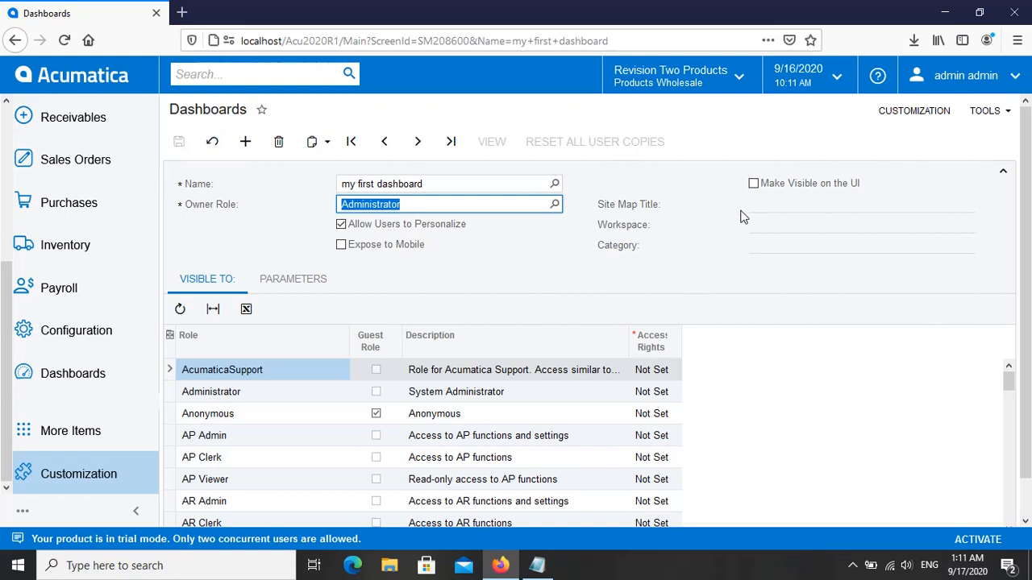
click(754, 185)
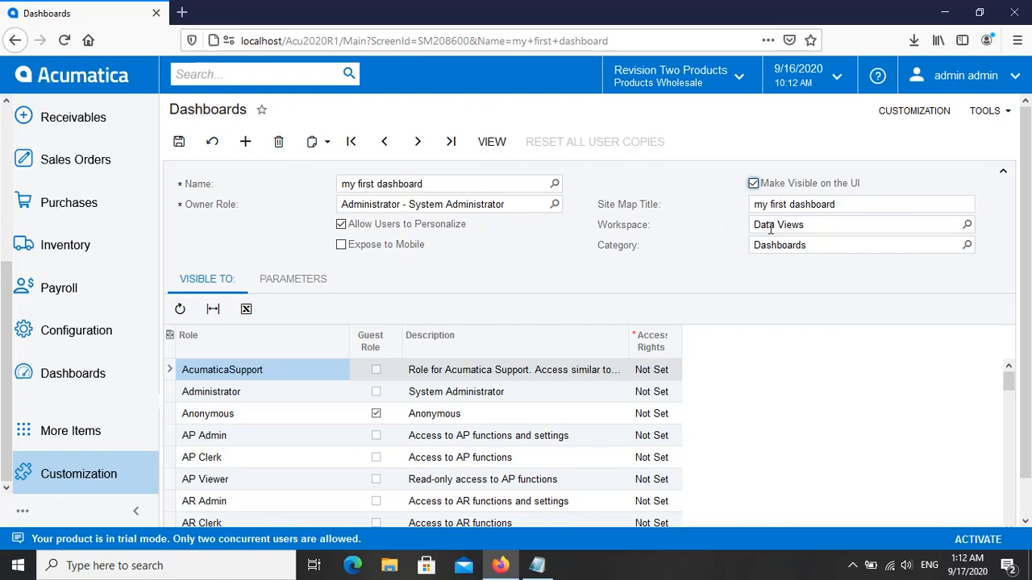
Step: Examine the workspaces and categories available for the dashboard's site map entry without choosing different ones
click(968, 226)
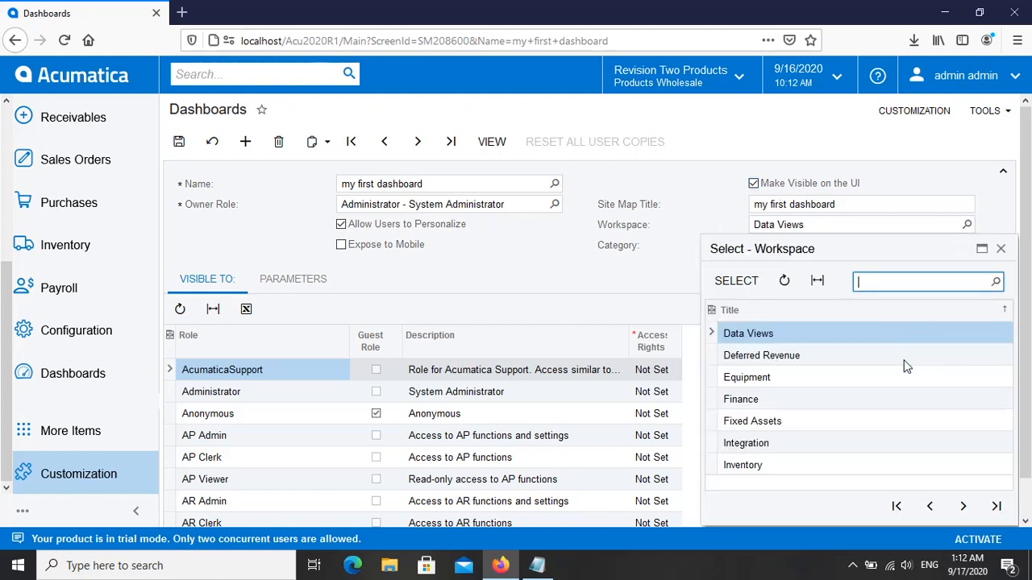
click(963, 507)
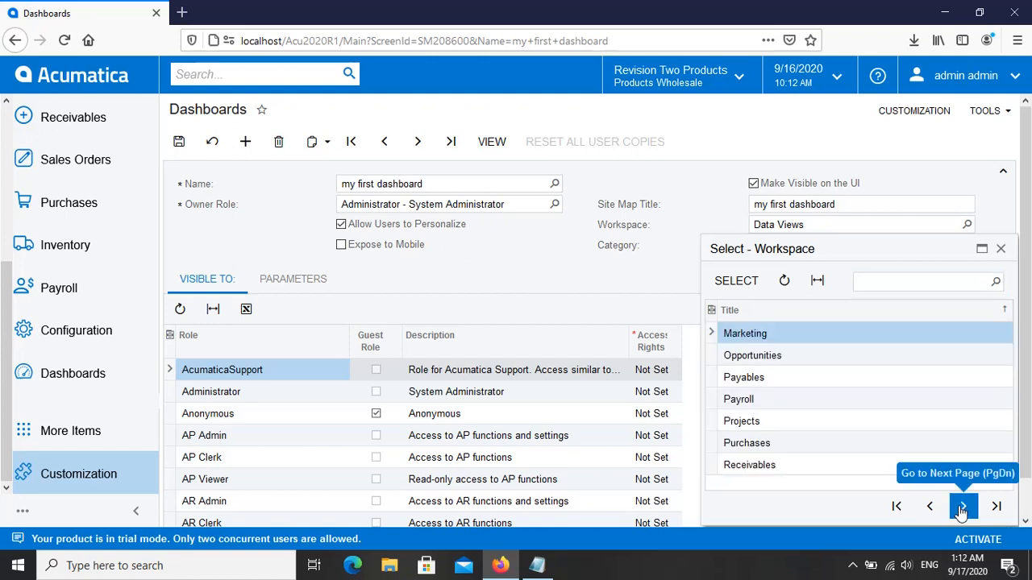
click(962, 506)
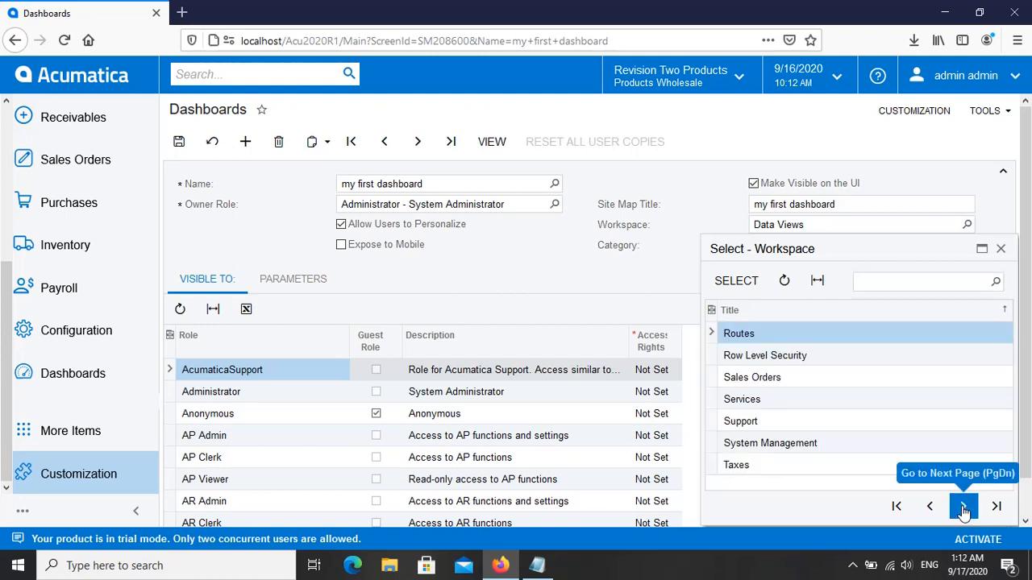
click(963, 508)
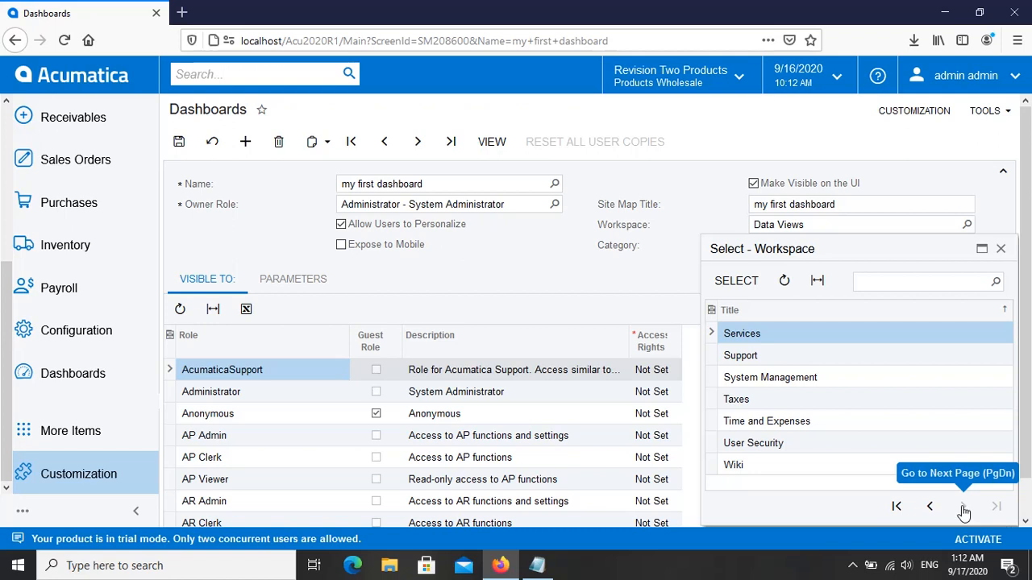
click(897, 508)
click(660, 246)
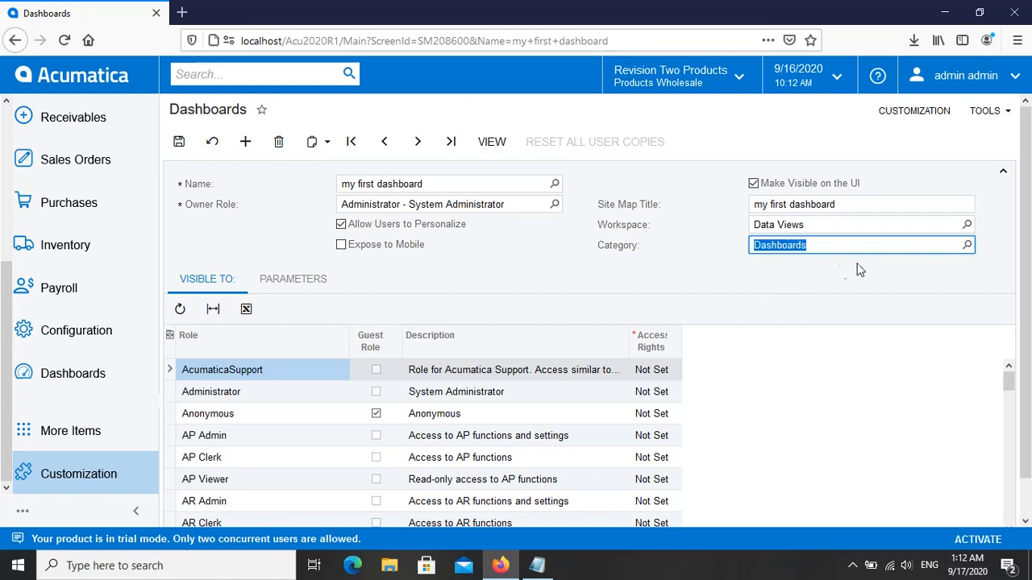
click(965, 245)
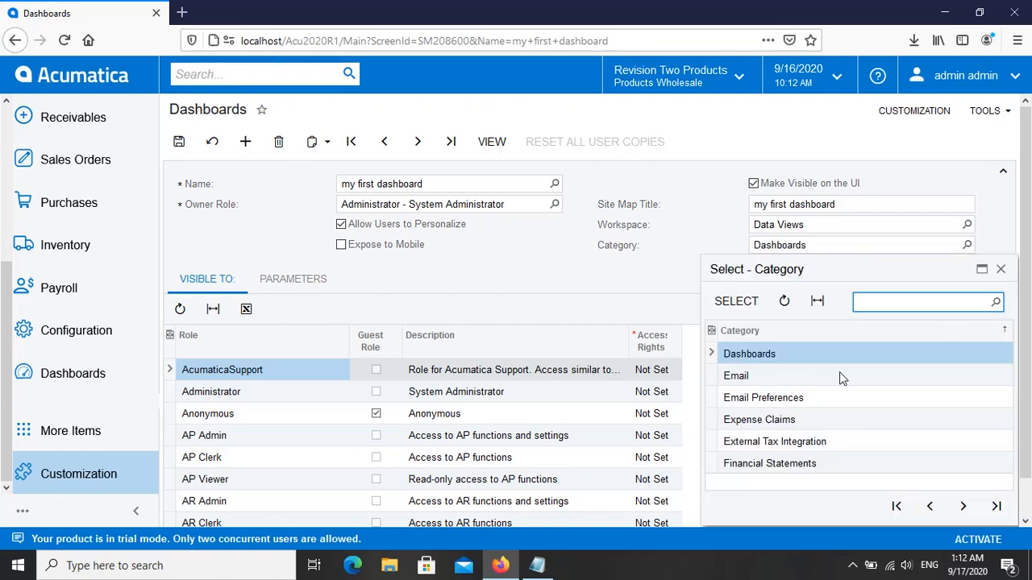
click(964, 514)
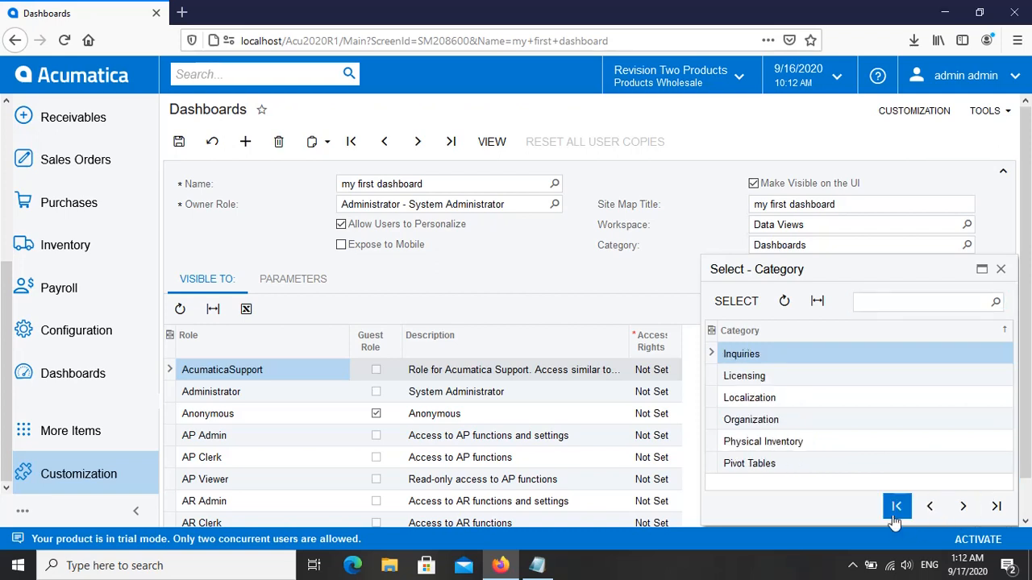
click(897, 512)
click(671, 256)
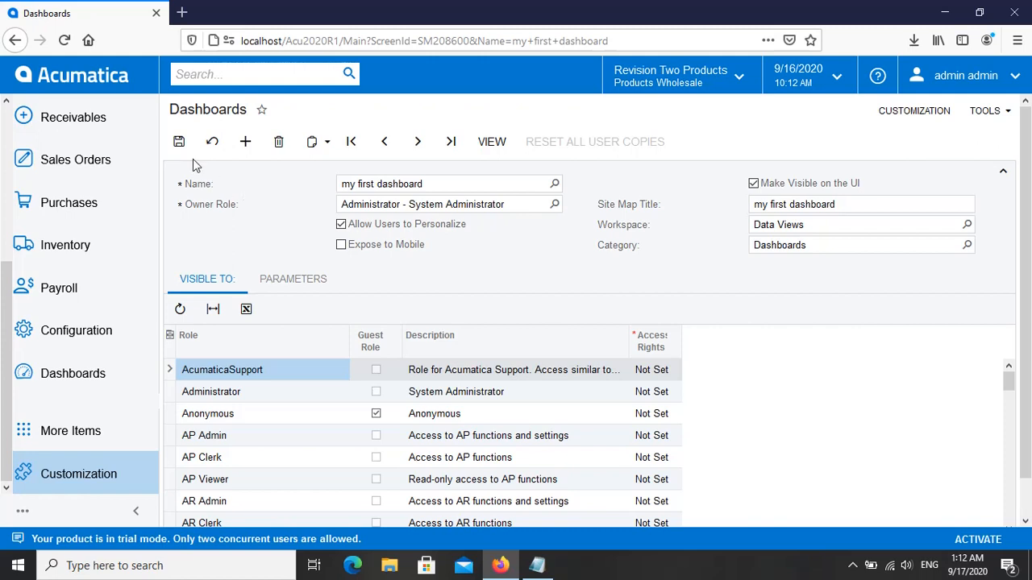
Step: Save the dashboard's visibility settings and open the dashboard in design mode
click(179, 144)
click(491, 142)
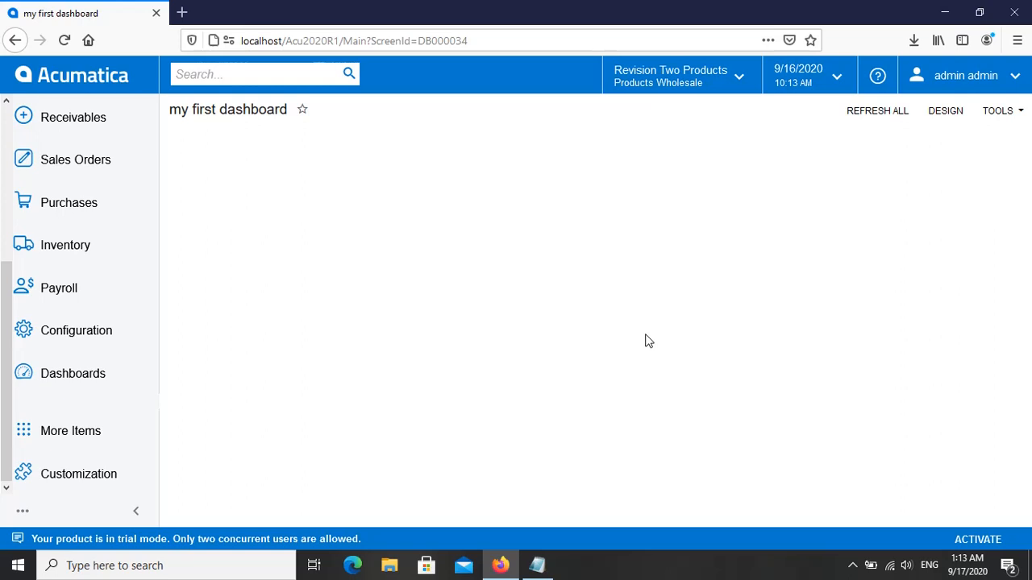
click(945, 113)
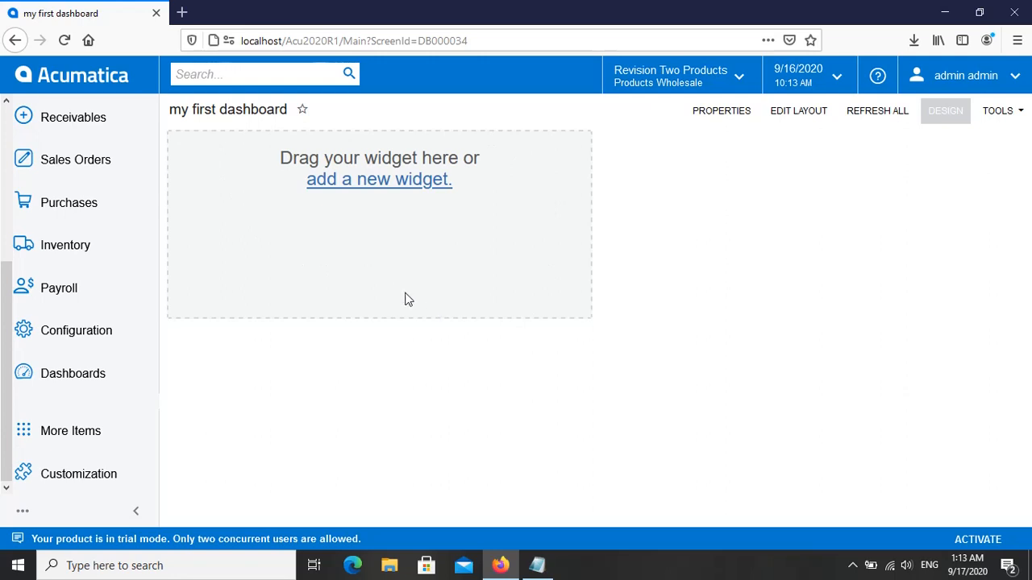
Step: Start a new widget on the empty dashboard, looking through the widget types and choosing Chart
click(385, 187)
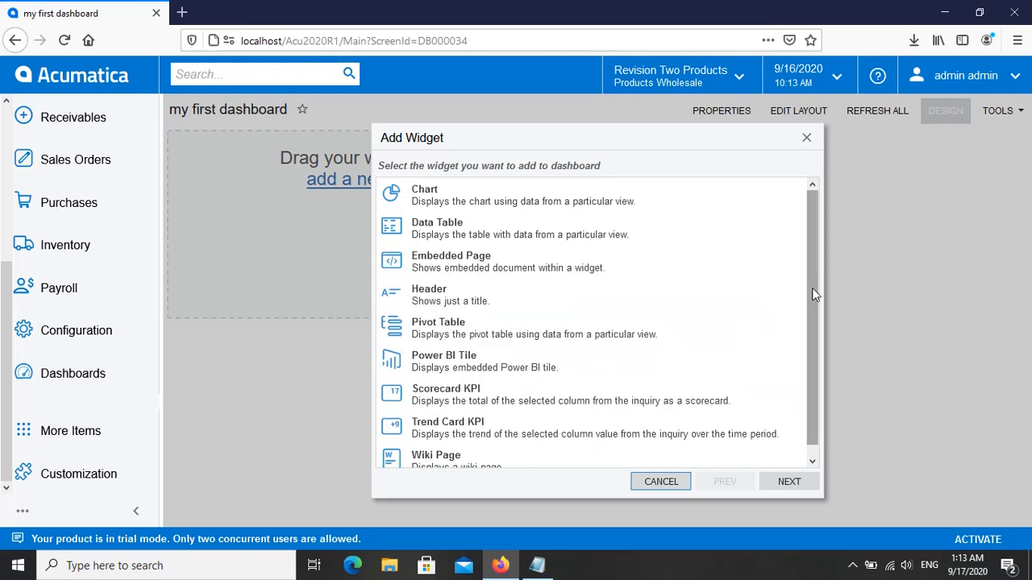
drag(814, 294, 817, 323)
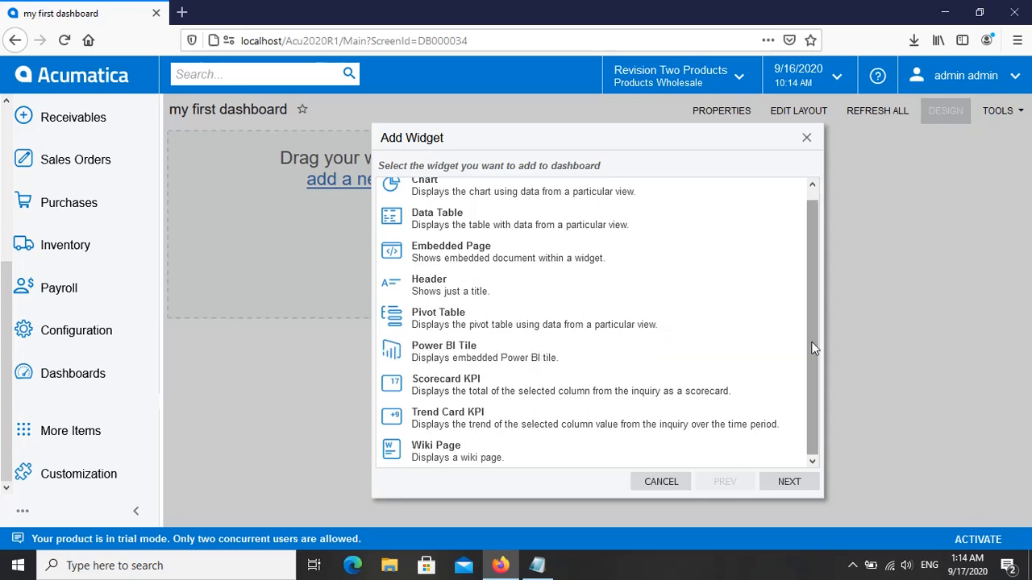
drag(815, 344, 815, 284)
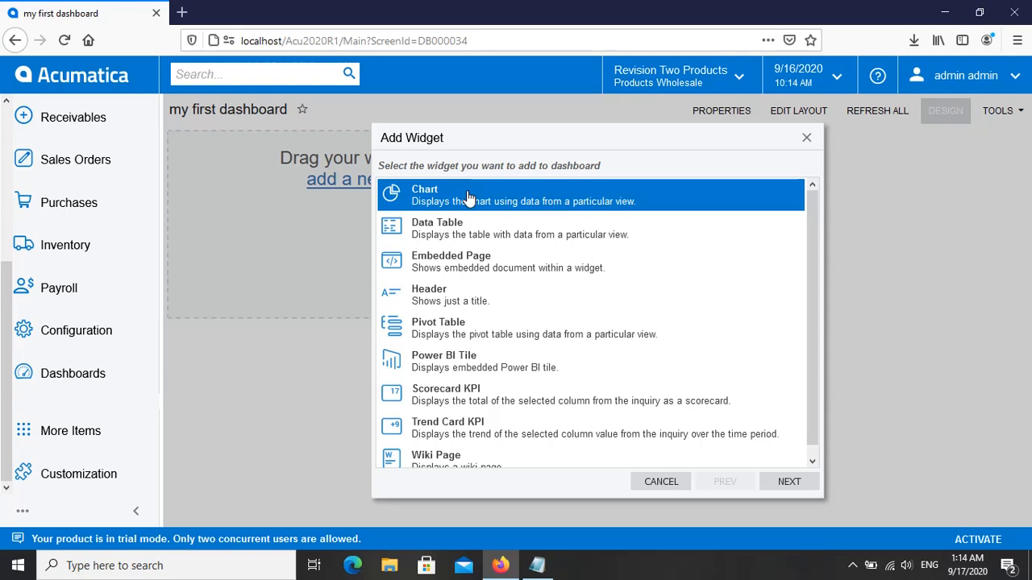
click(789, 482)
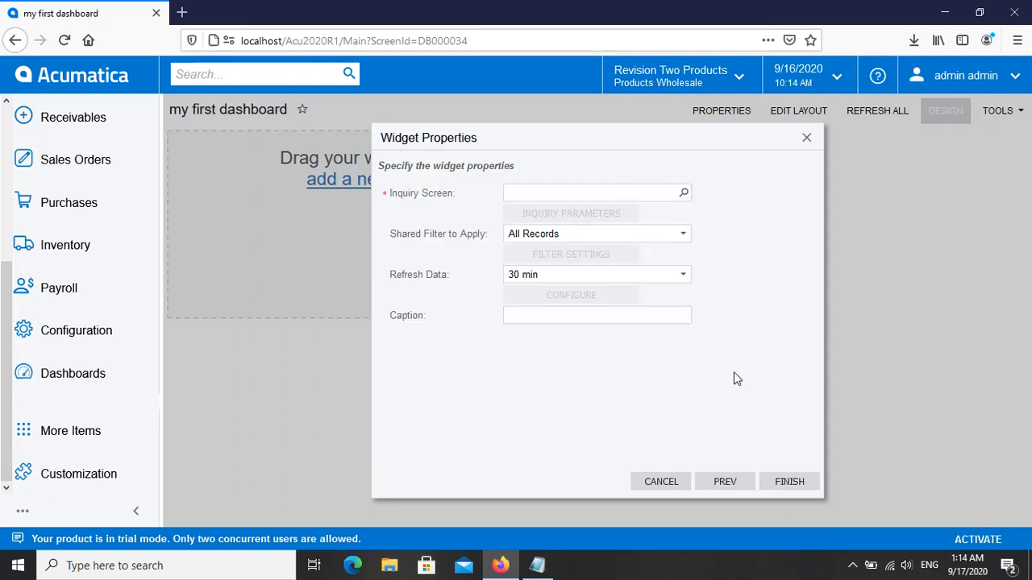
Step: Find the myinquiry1 inquiry by searching for "myin" and set it as the chart widget's inquiry screen
click(684, 193)
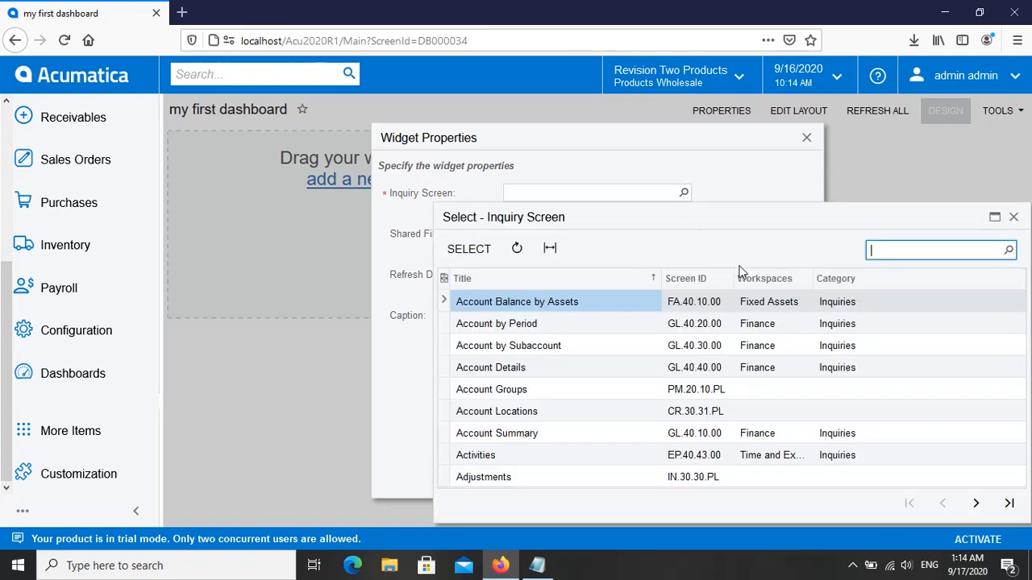
text(myin)
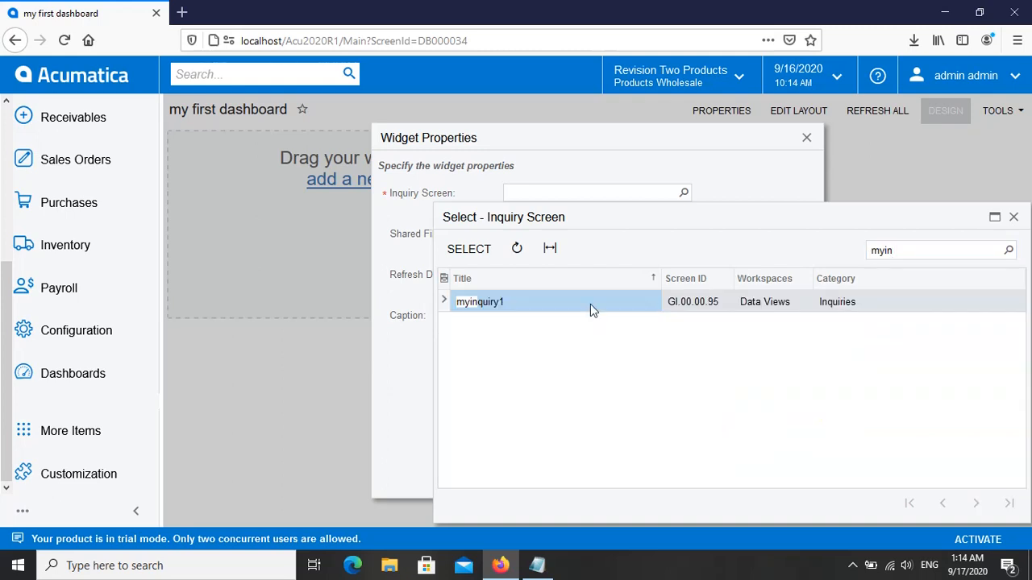
double_click(590, 304)
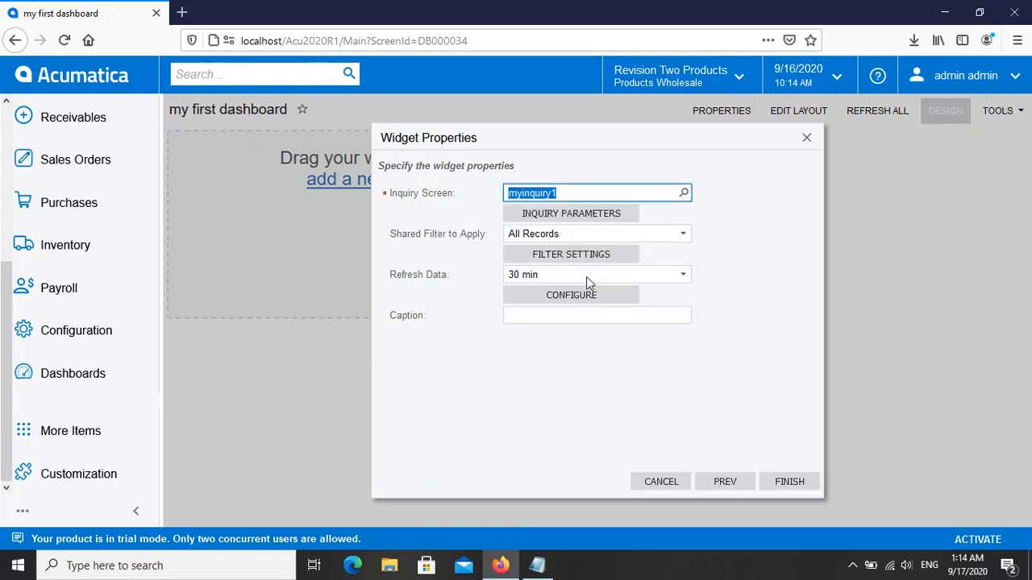
Step: Set the From inquiry parameter of the chart widget to 8/1/2020 and turn on Use Default Value for it
click(564, 223)
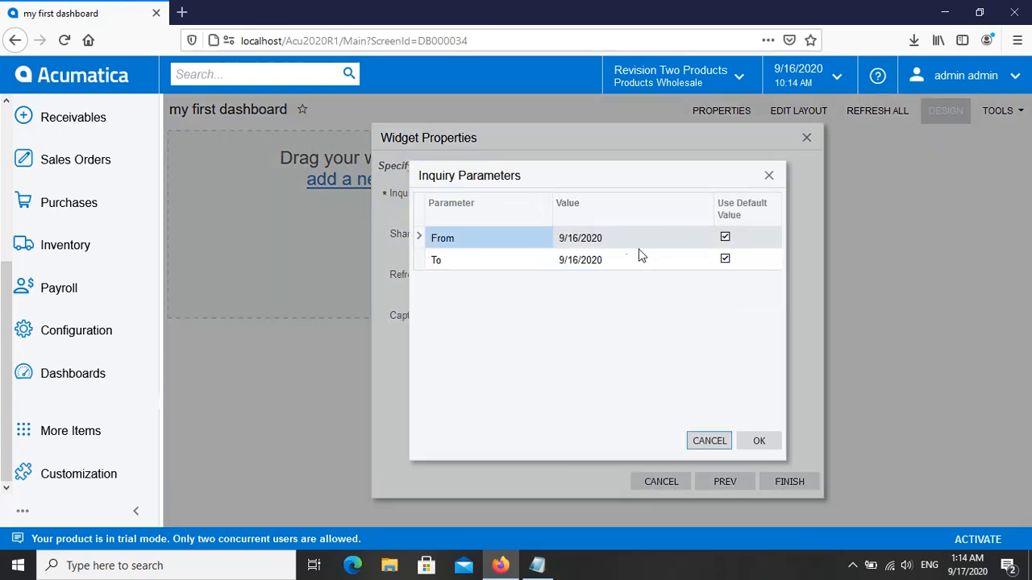
click(624, 241)
click(624, 240)
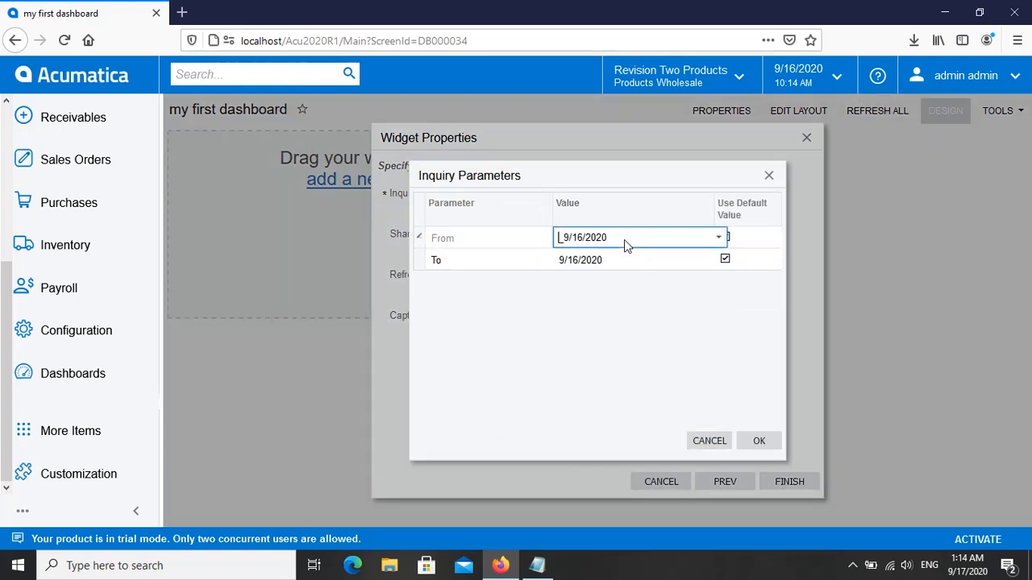
click(720, 240)
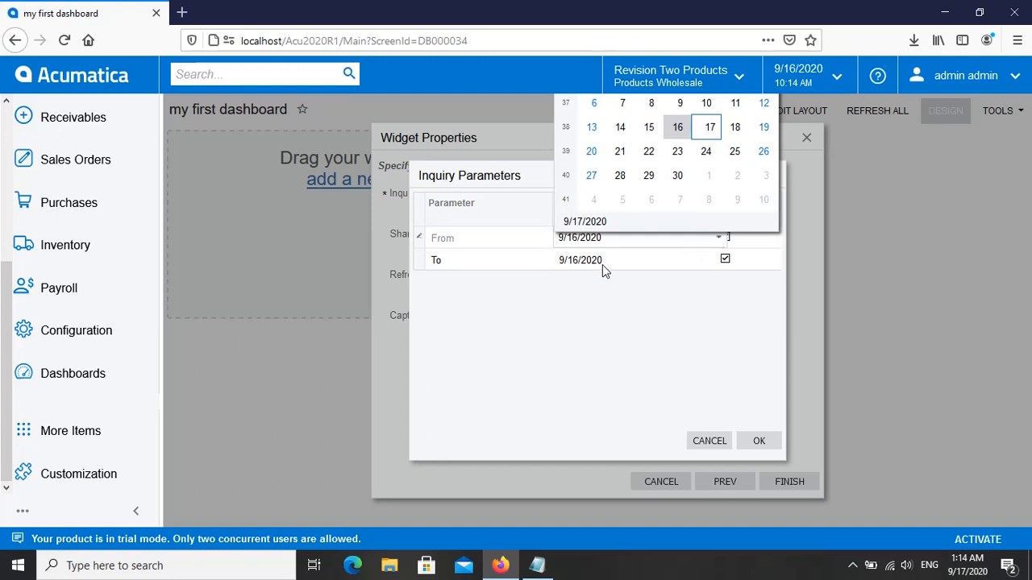
click(586, 290)
click(565, 237)
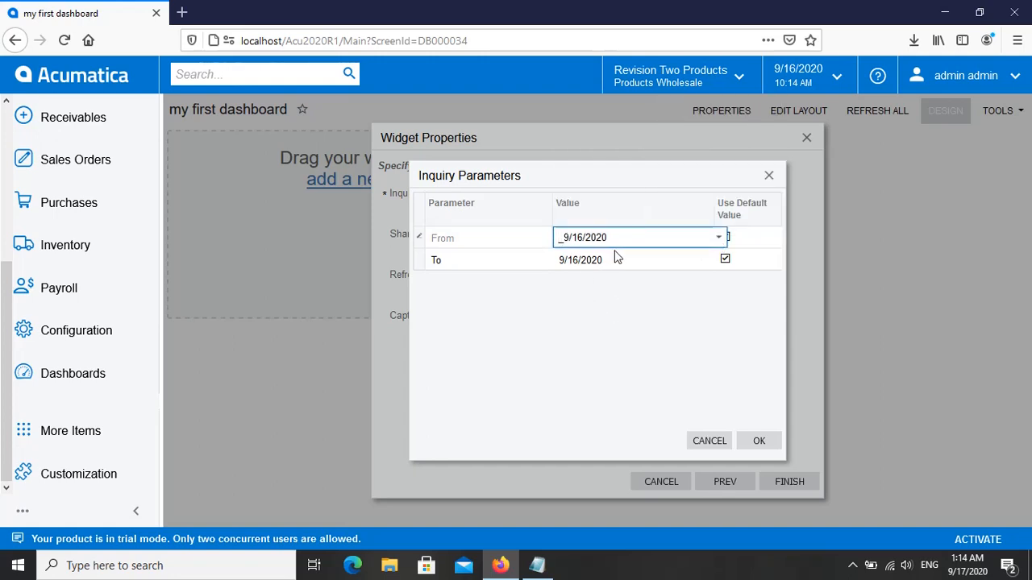
text(08/01)
click(728, 236)
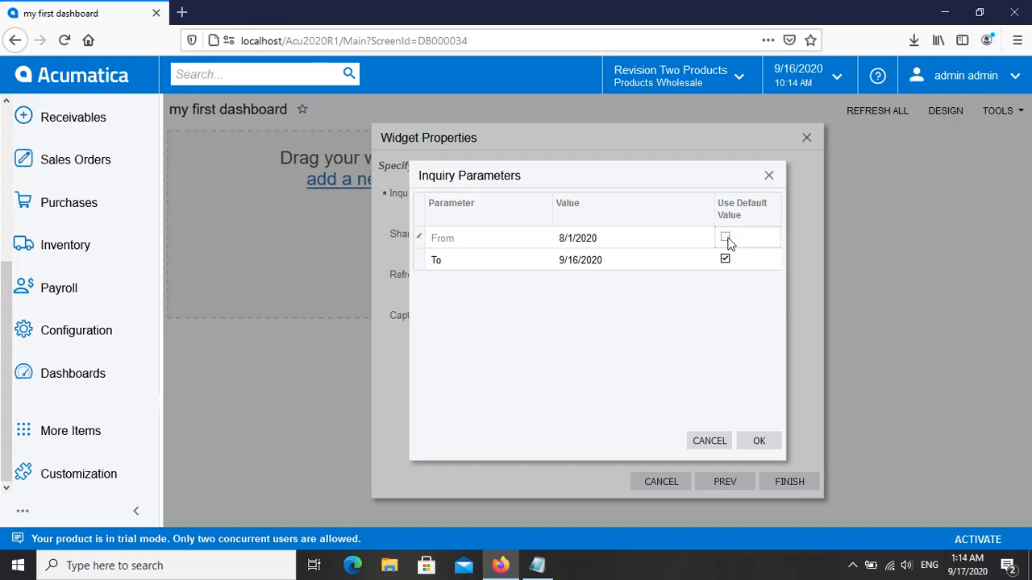
click(726, 237)
Step: Set the To inquiry parameter to 8/31/2020 with Use Default Value turned on, and accept the inquiry parameters
click(631, 261)
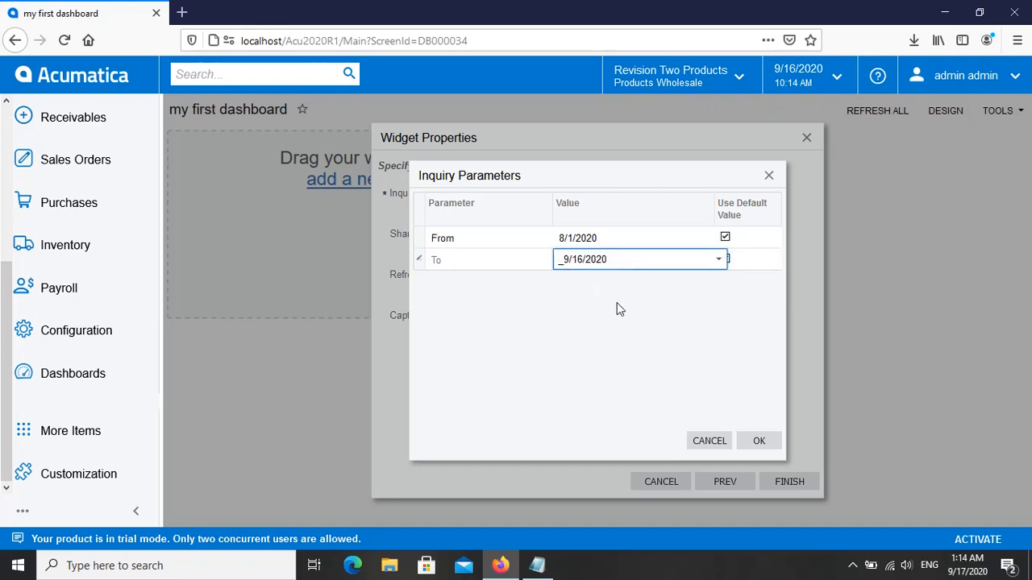
text(0)
text(8/31)
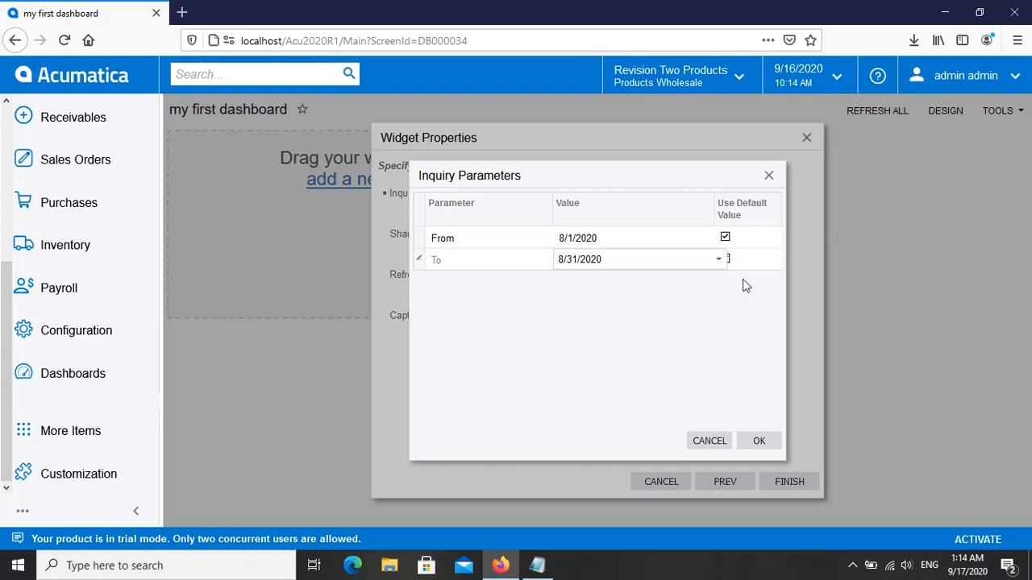
click(730, 260)
click(728, 260)
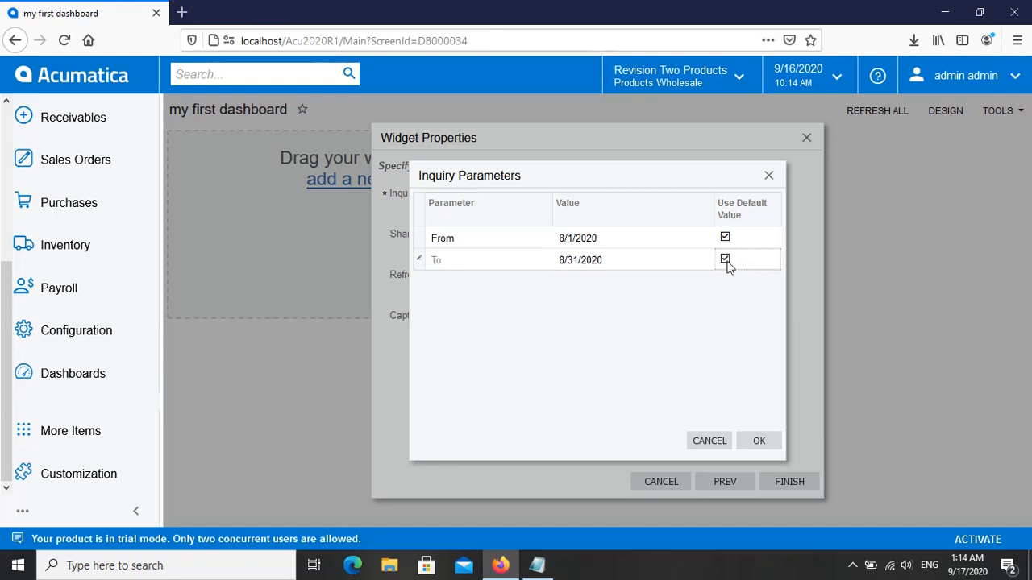
click(728, 260)
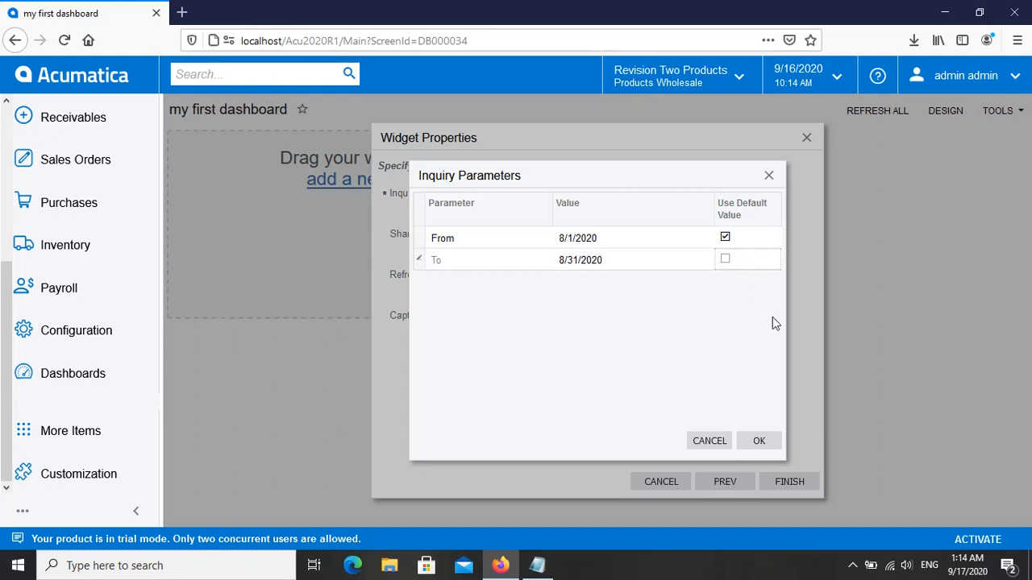
click(759, 442)
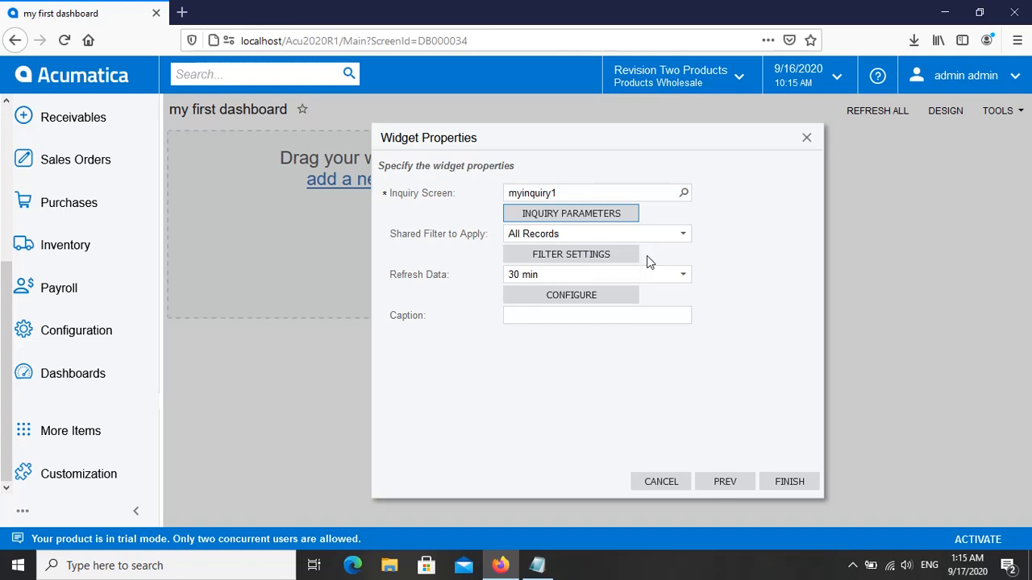
Step: Review the data refresh intervals, keeping 30 min, and caption the widget "Sales Per Customer"
click(683, 277)
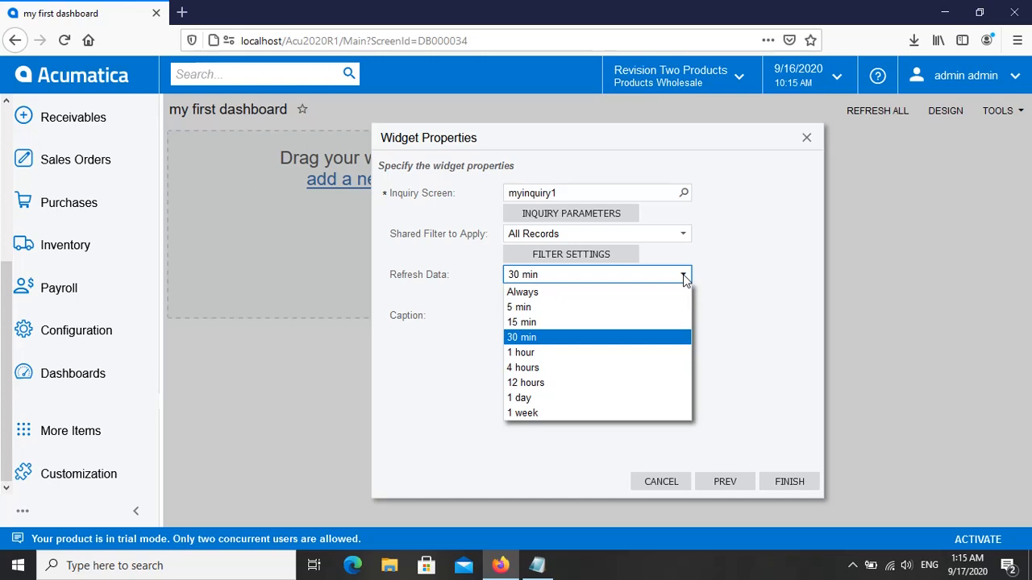
click(728, 270)
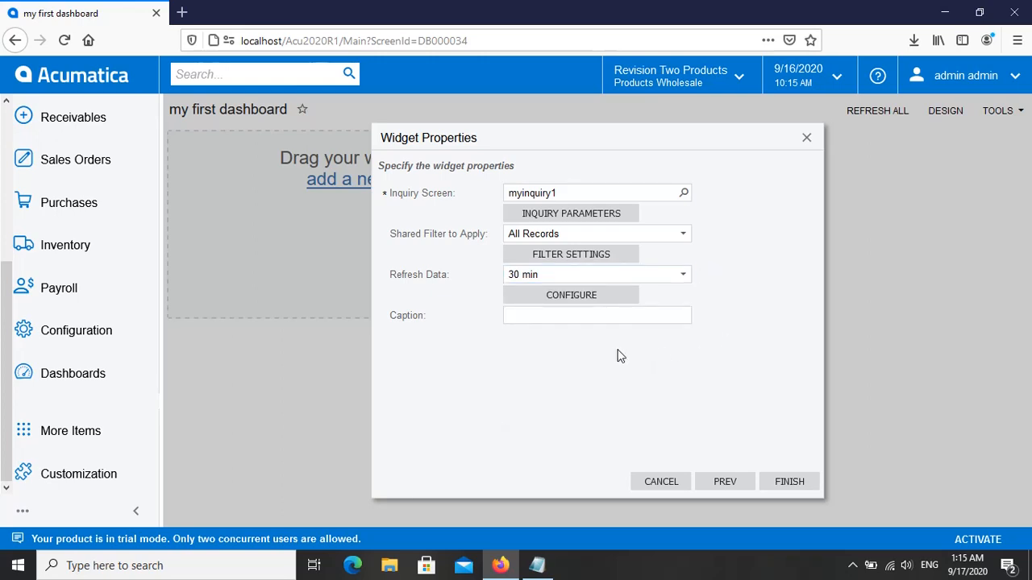
click(536, 318)
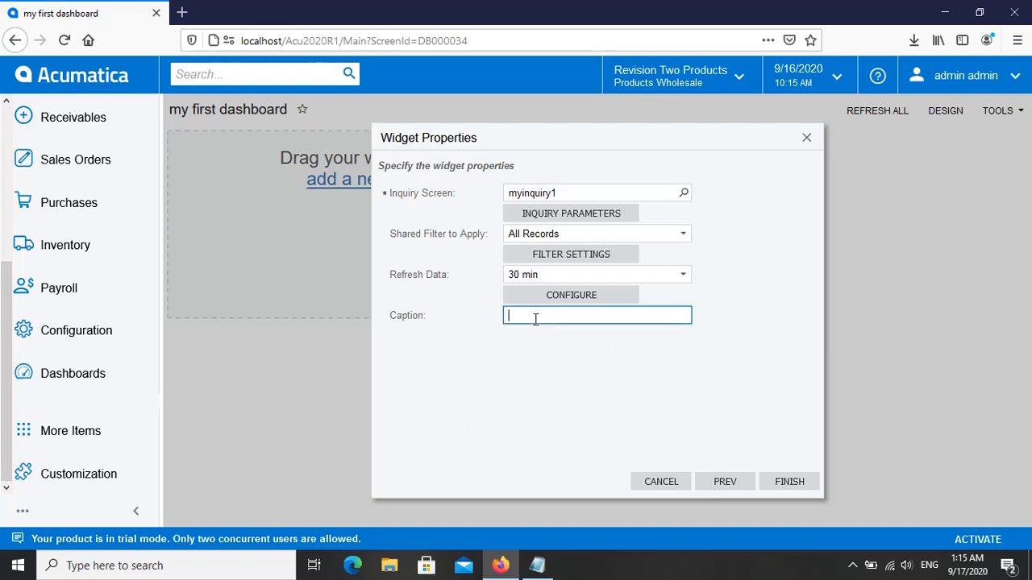
text(Sales Per Customer)
Step: Configure the widget as a Stacked Column chart with Customer Name as the category legend, keeping at most 10 values
click(564, 300)
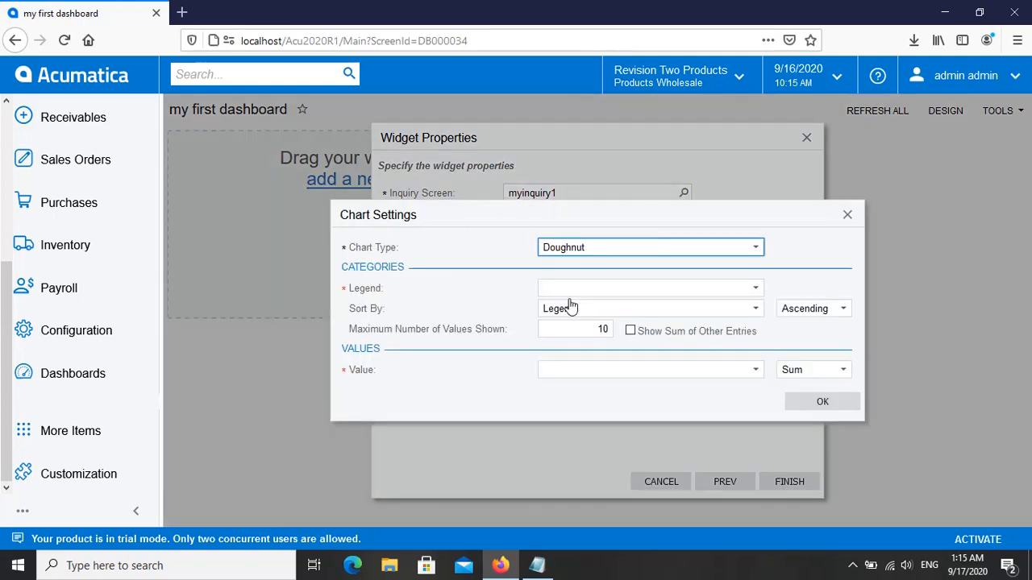
click(757, 248)
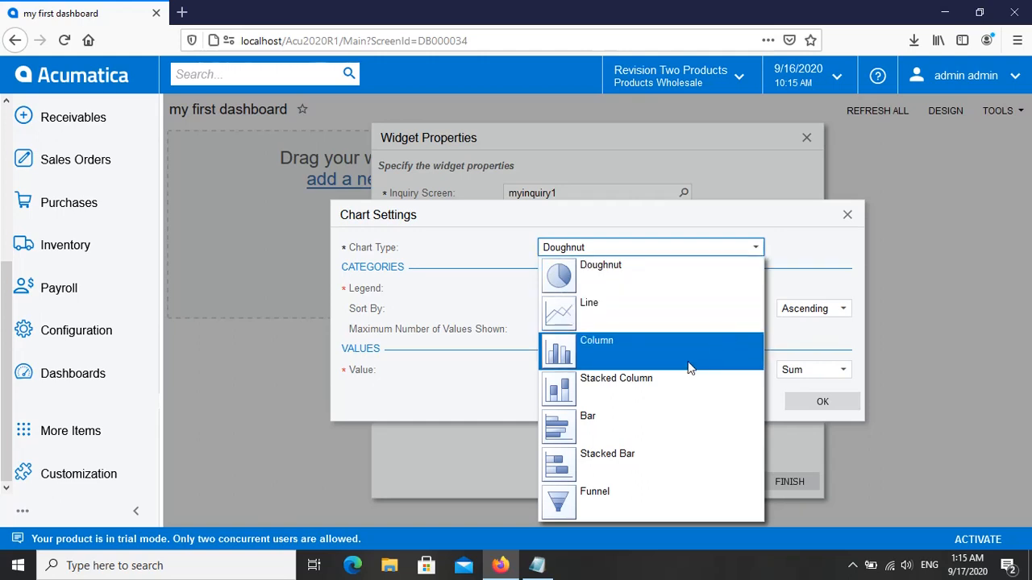
click(643, 386)
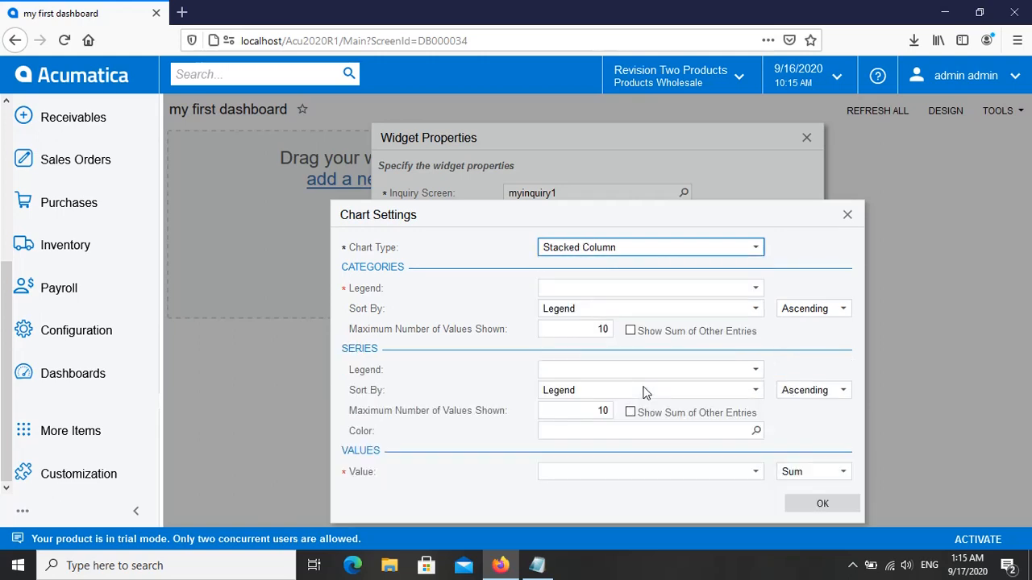
click(755, 290)
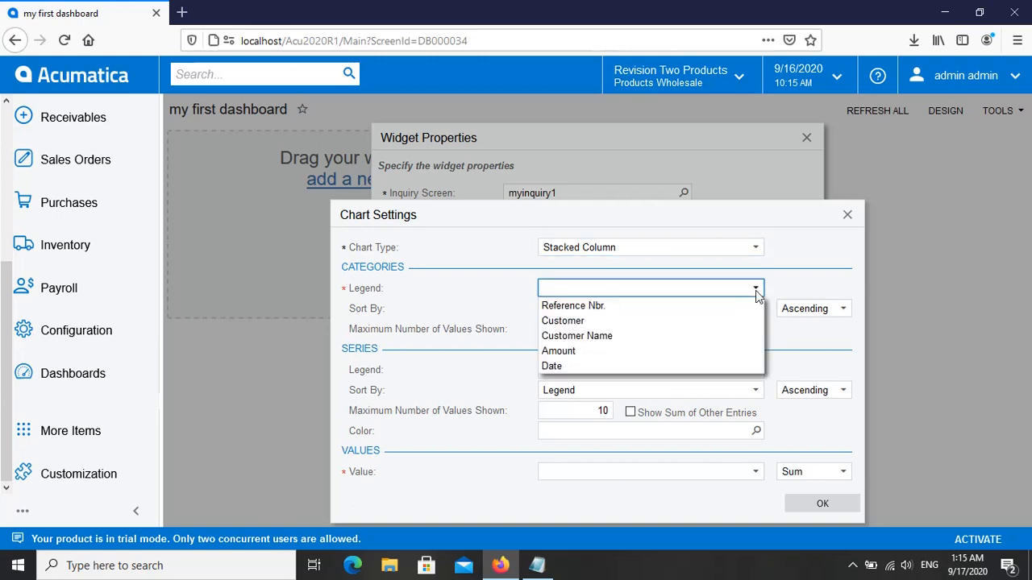
click(611, 345)
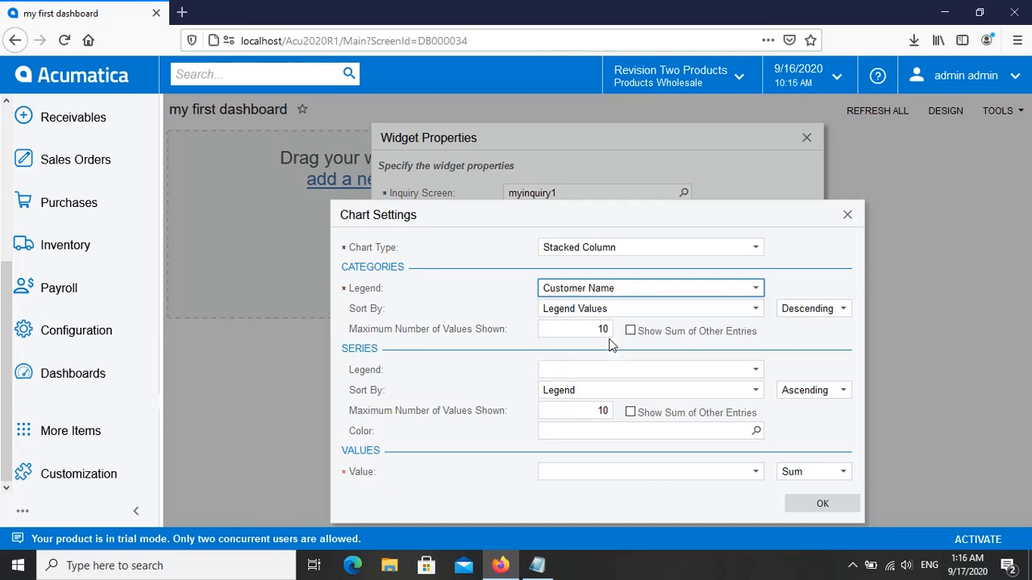
click(553, 331)
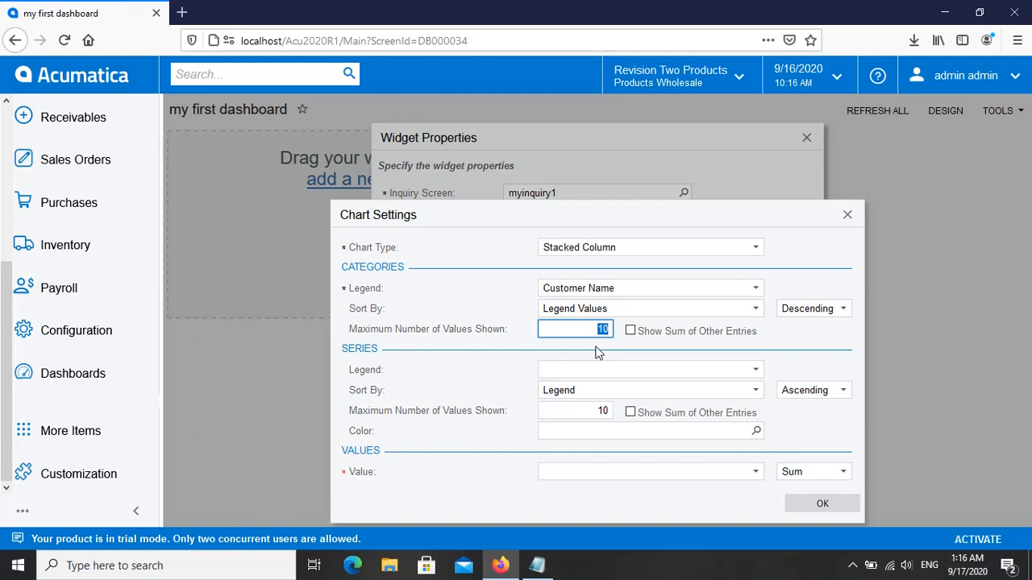
Step: Set the chart's series legend to Customer Name and its value to Amount
click(755, 370)
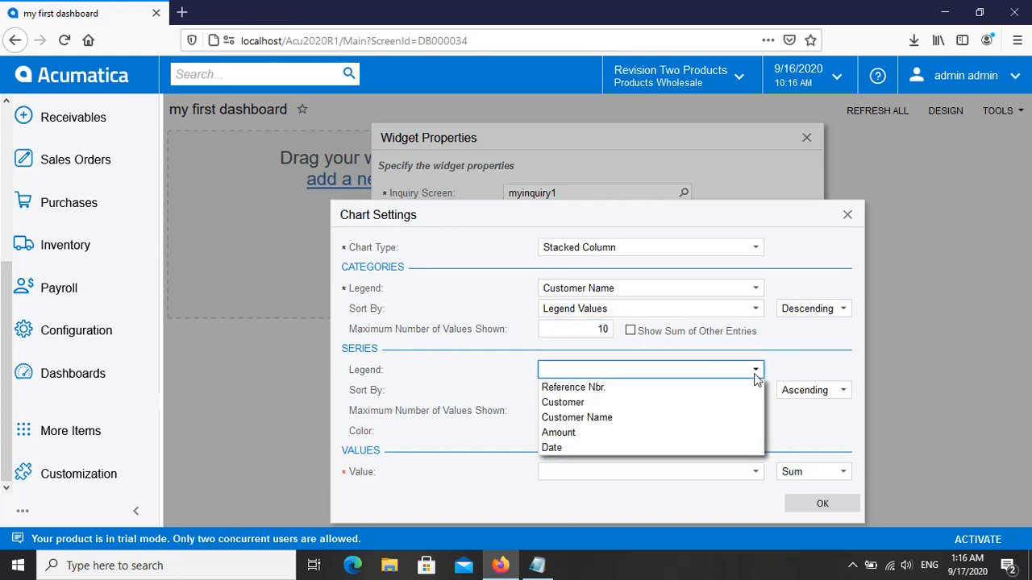
click(629, 420)
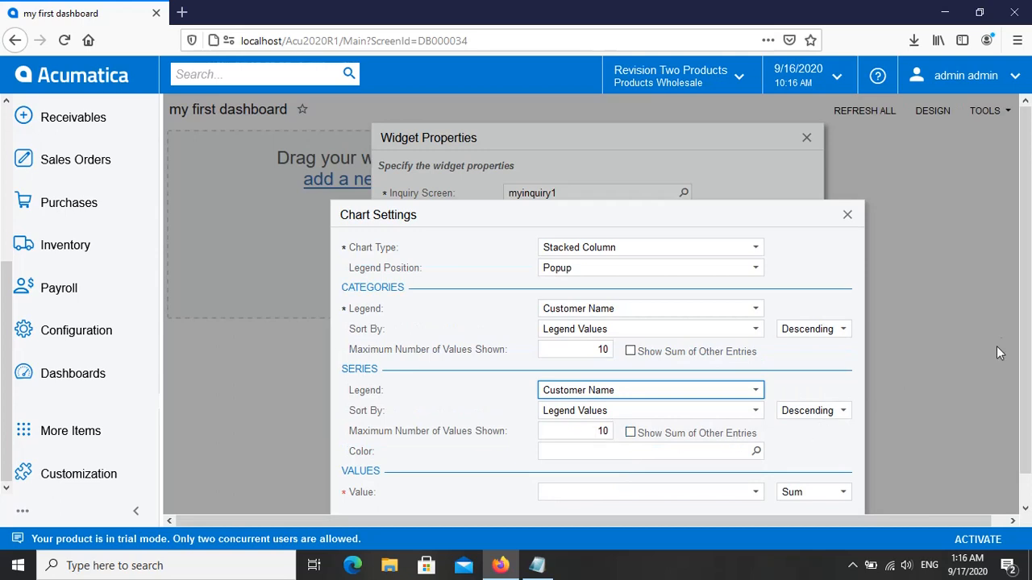
scroll(996, 345, down, 1)
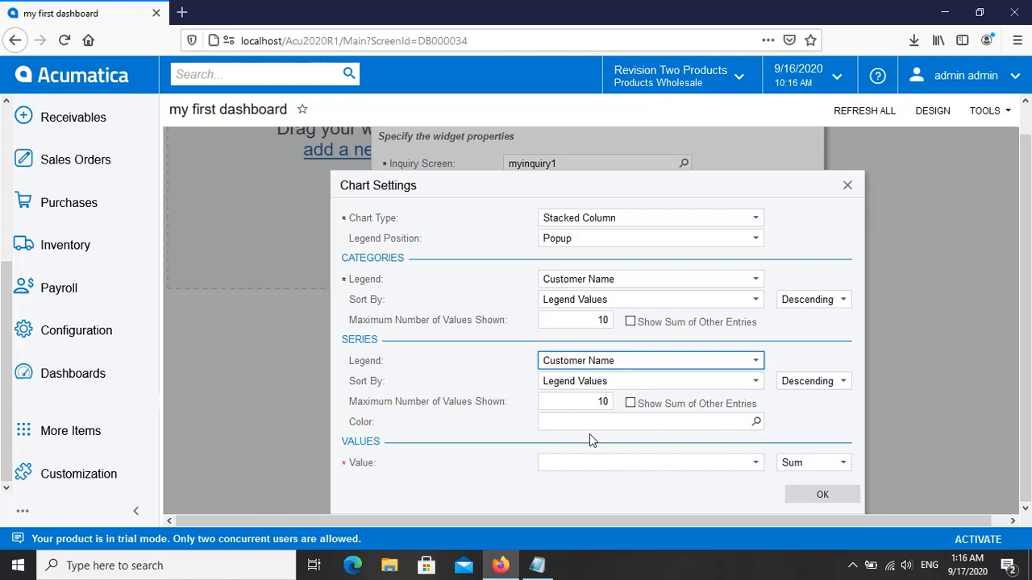
click(756, 464)
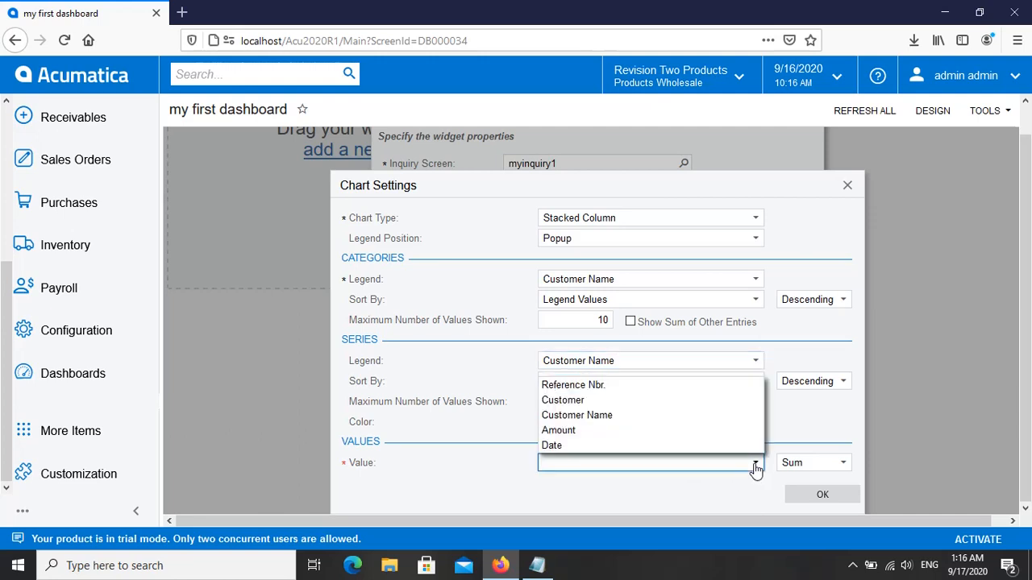
click(659, 433)
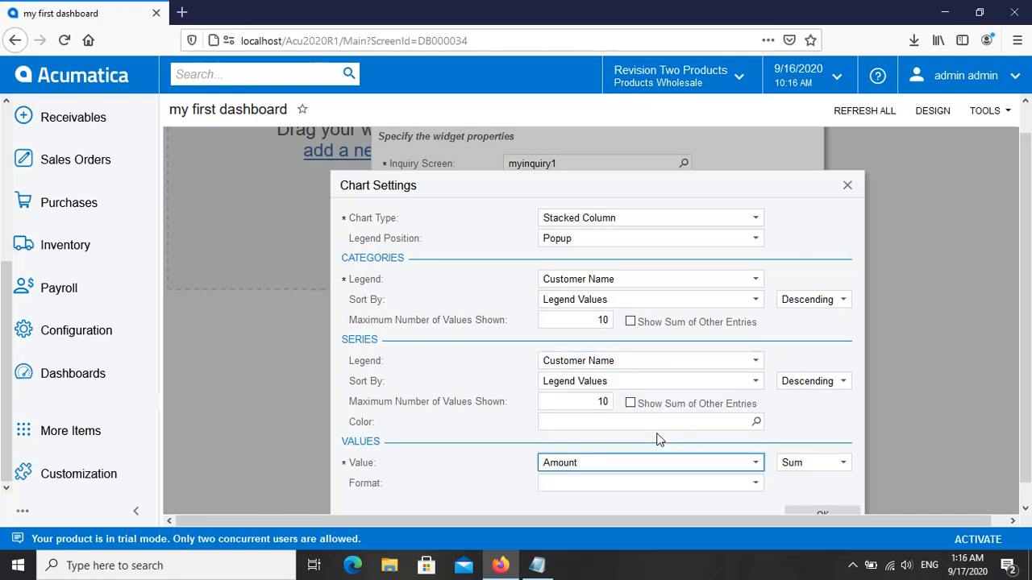
click(758, 464)
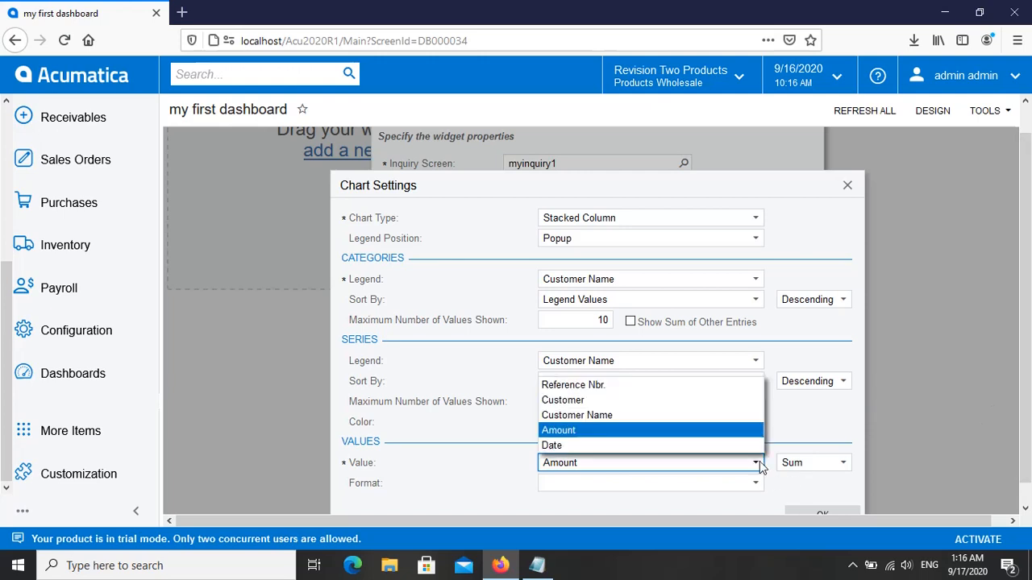
click(610, 431)
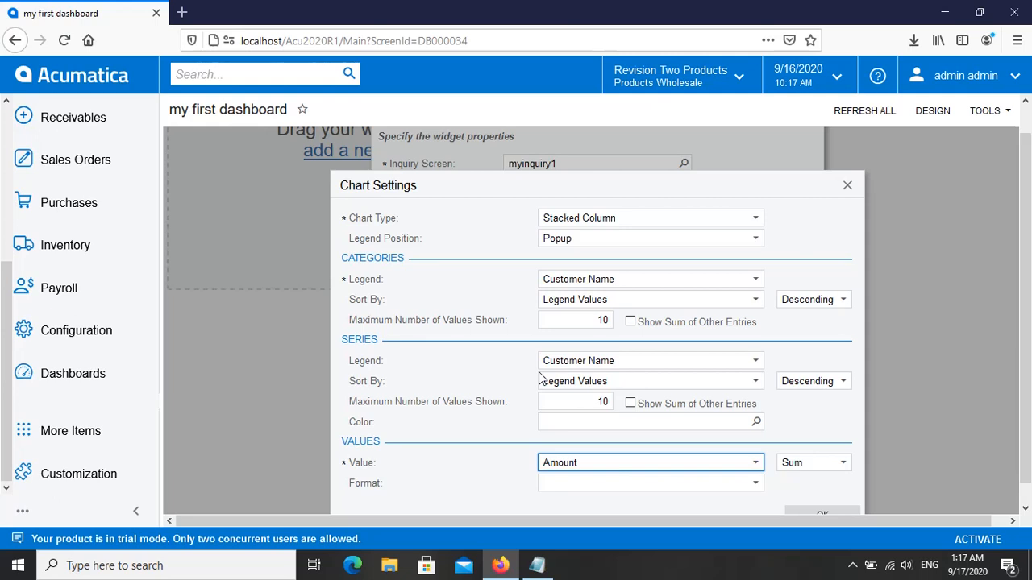
Step: Format the chart values as #,##0.00, keep the Sum aggregation, accept the chart settings and finish the widget
click(755, 483)
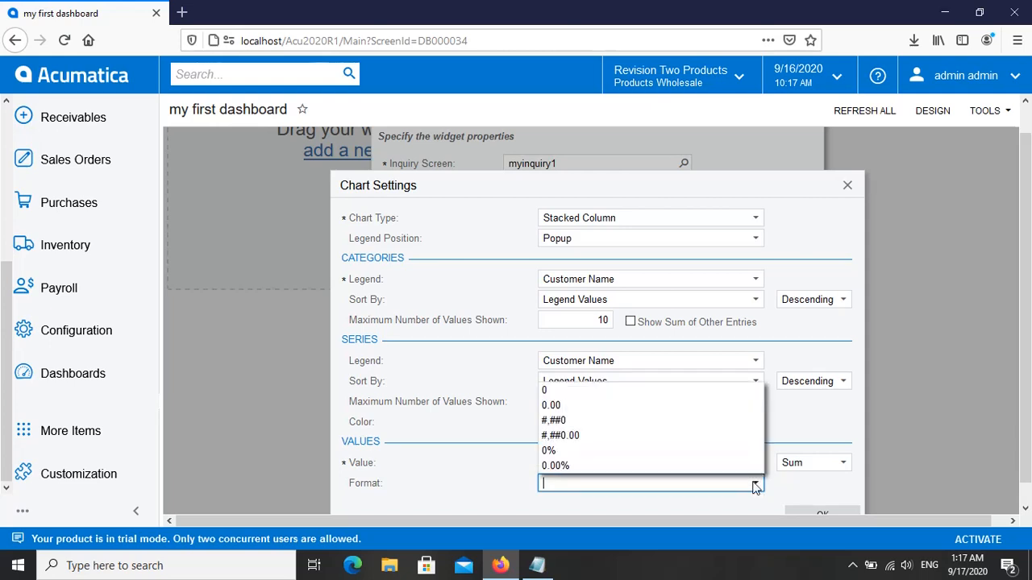
click(633, 436)
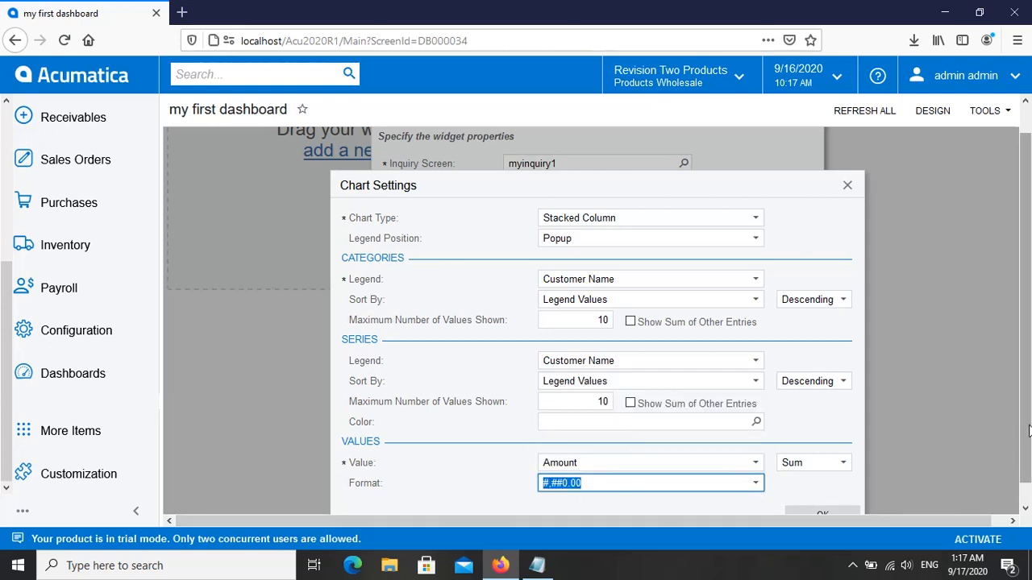
scroll(1028, 432, down, 1)
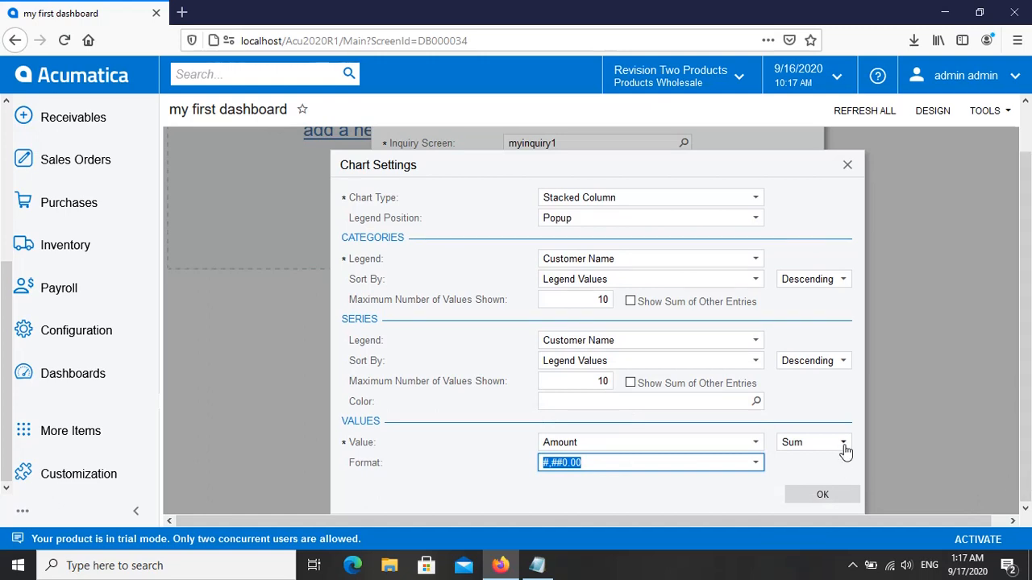
click(843, 445)
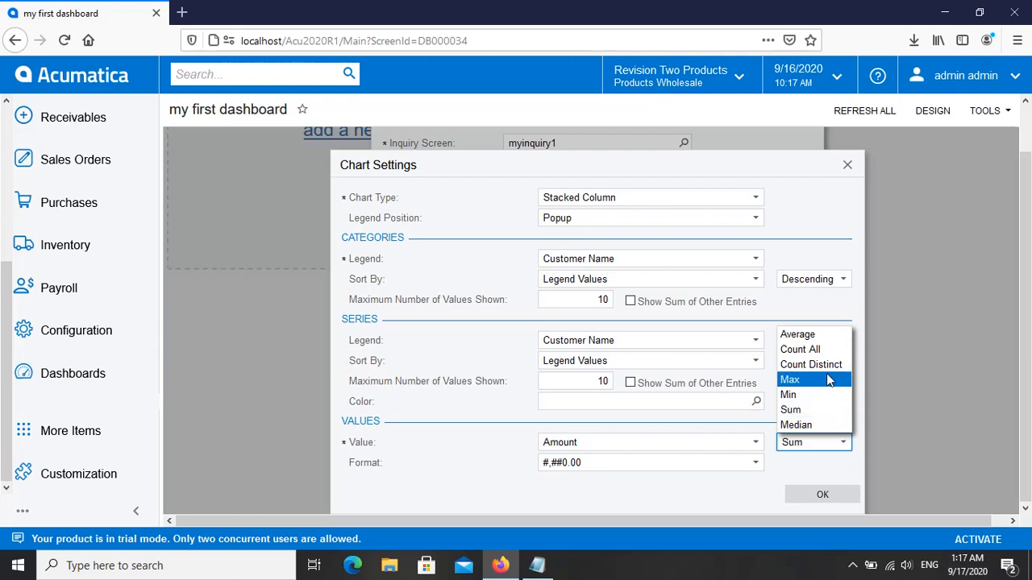
click(831, 473)
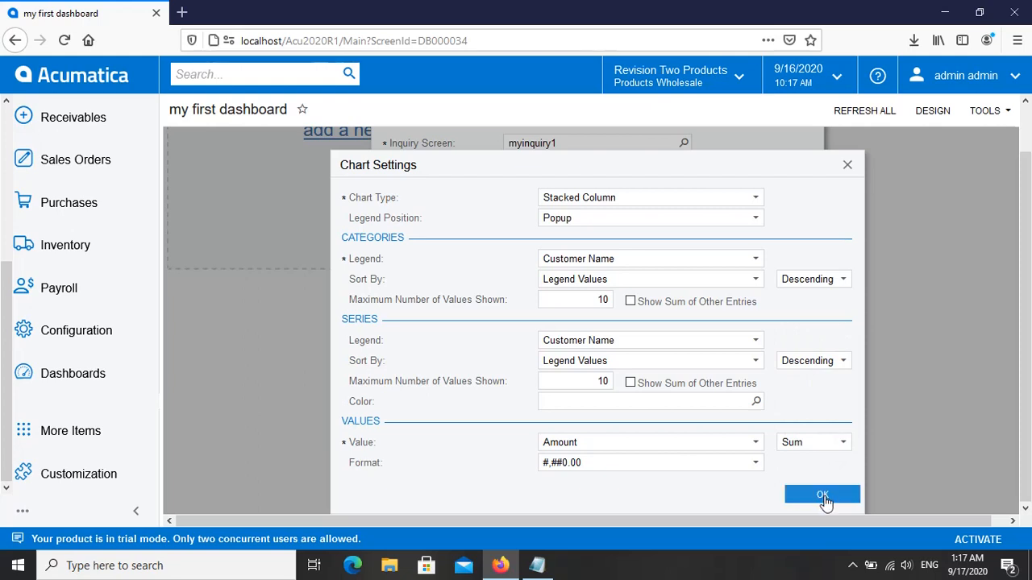
click(822, 495)
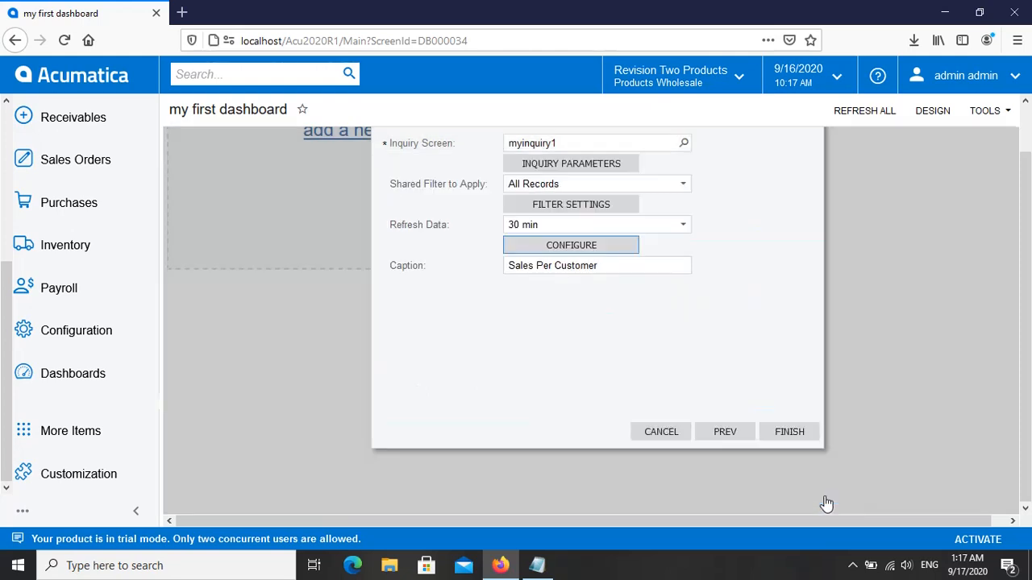
click(801, 436)
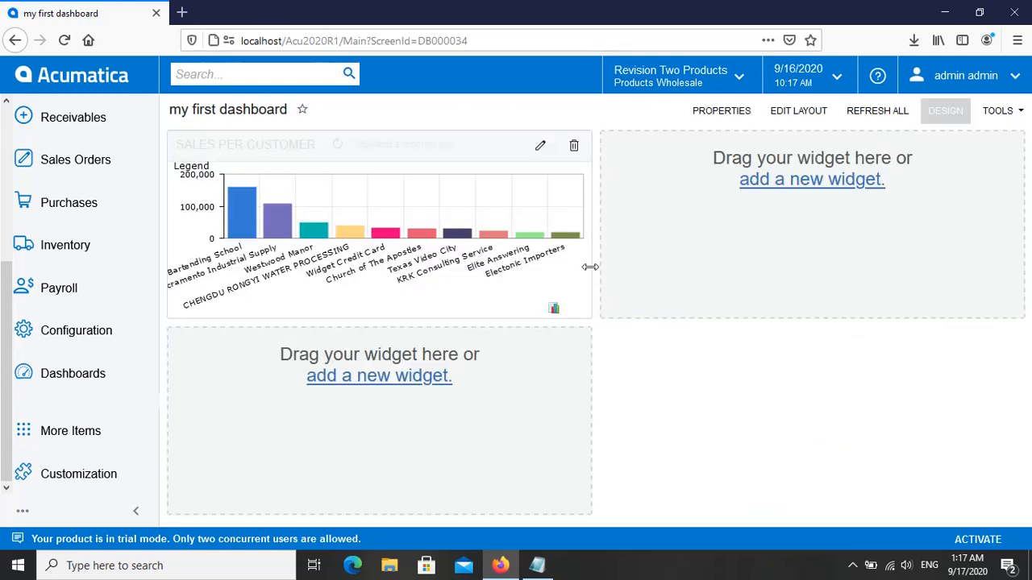
Step: Enlarge the Sales Per Customer widget to about three quarters of the dashboard width and over twice its original height
drag(592, 269, 807, 275)
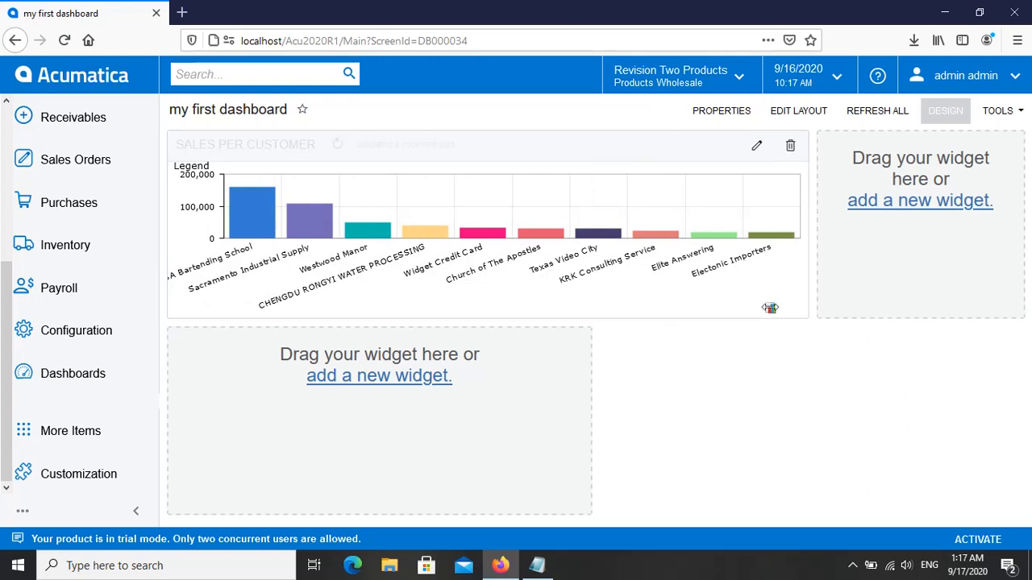
drag(700, 318, 709, 467)
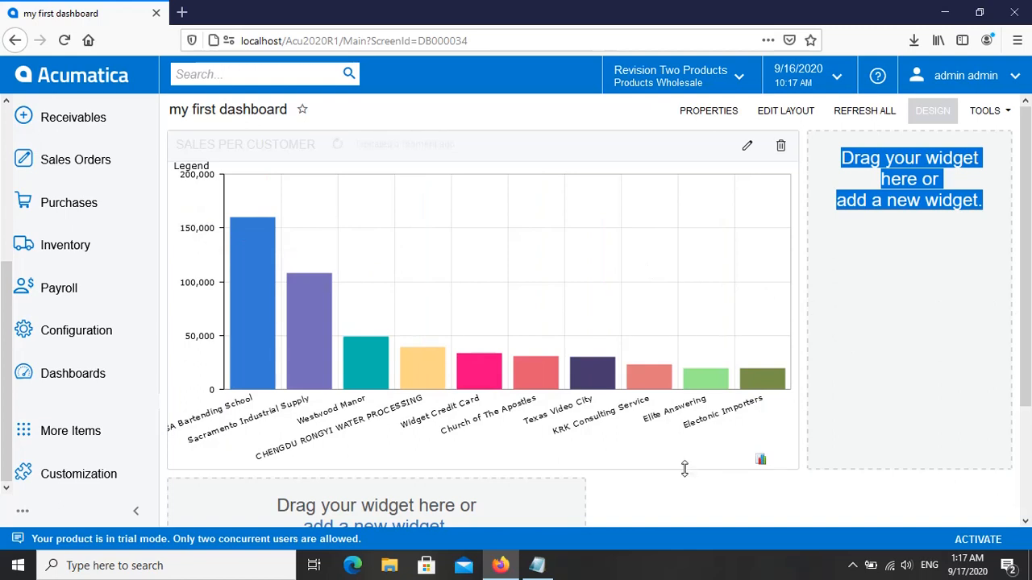
drag(686, 469, 688, 502)
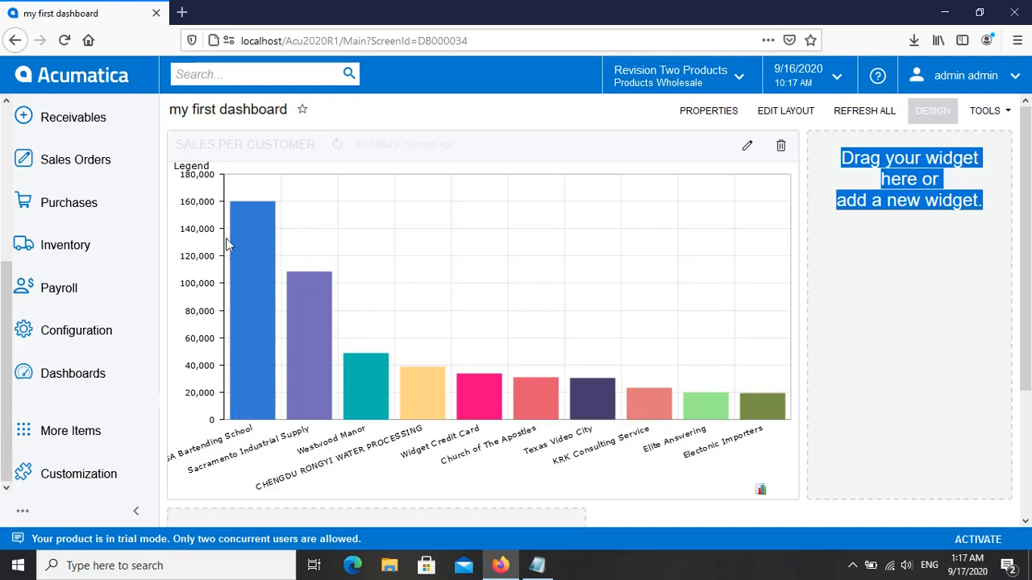
Step: Examine the amounts of the individual customer columns in the Sales Per Customer chart and the dashboard area below it
mouse_move(242, 235)
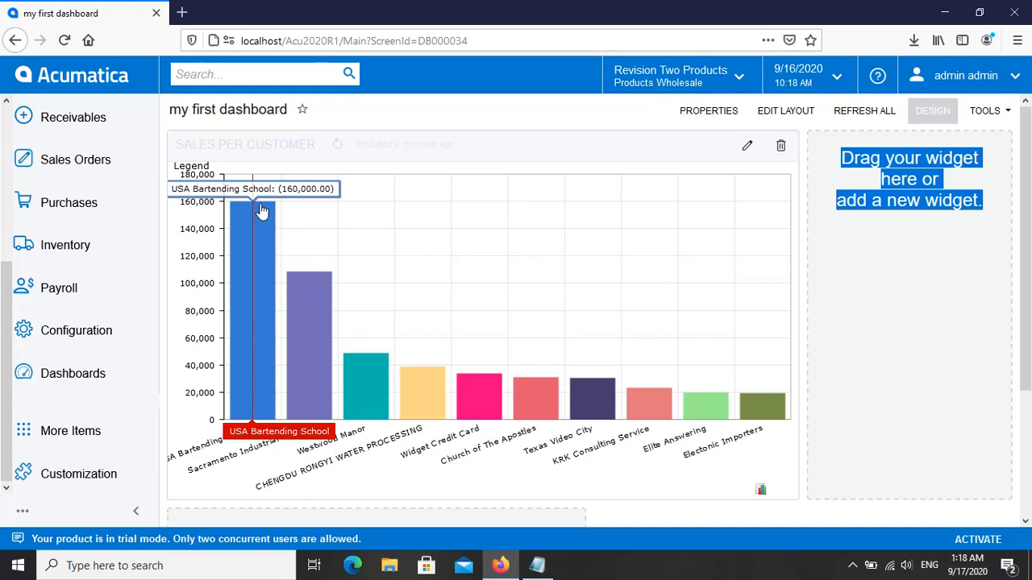
mouse_move(295, 327)
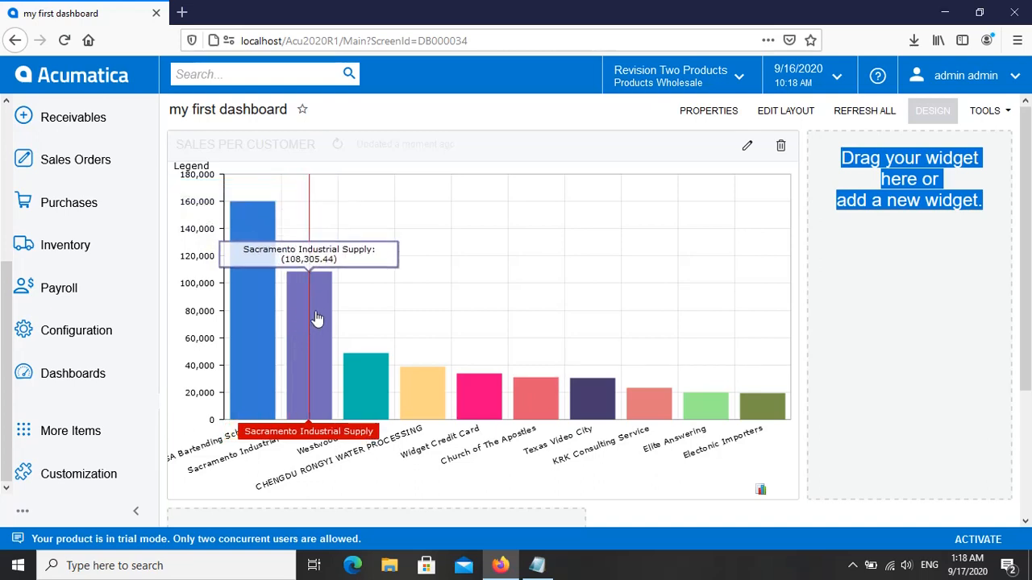
mouse_move(361, 391)
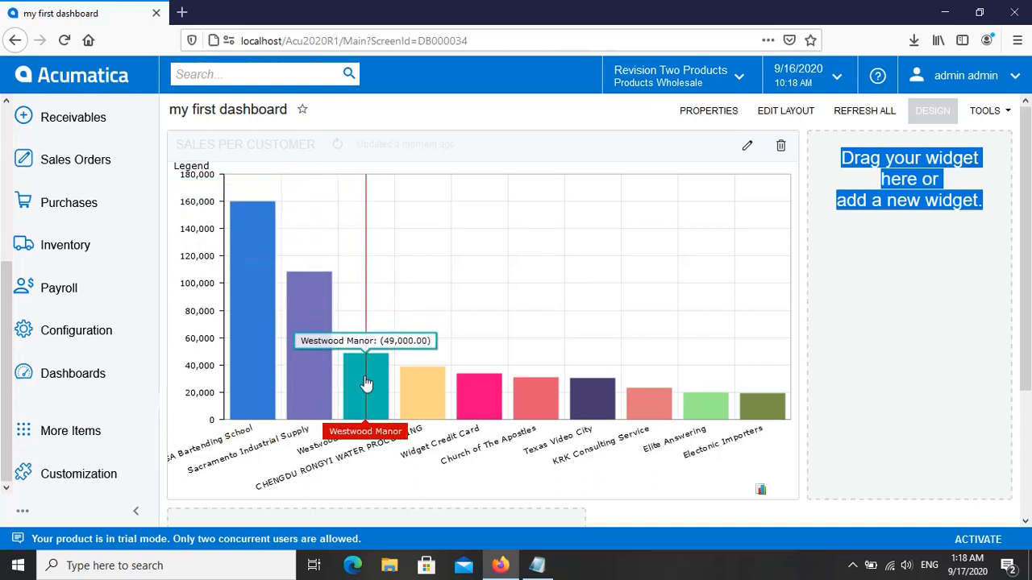
mouse_move(313, 387)
mouse_move(483, 398)
mouse_move(544, 398)
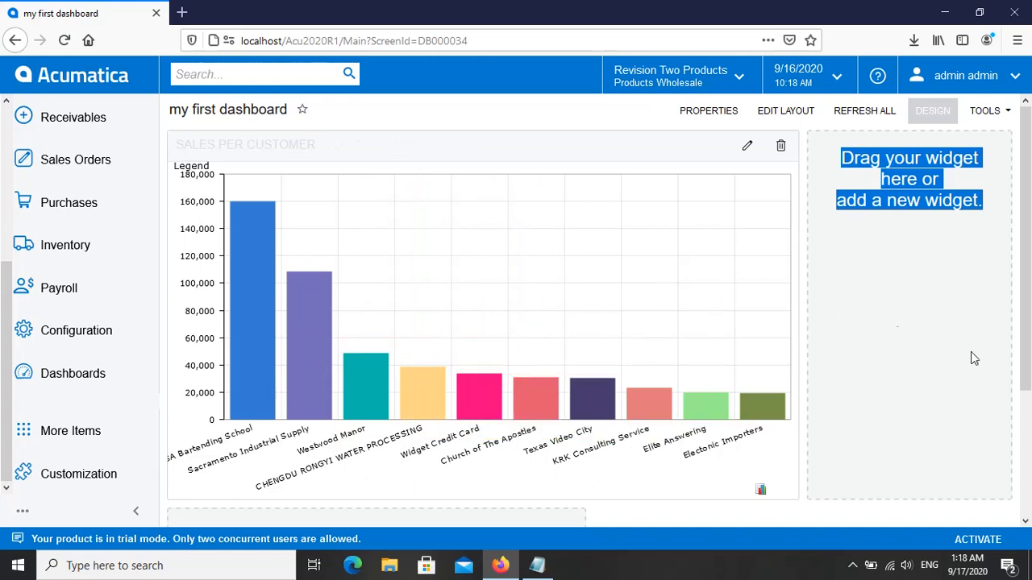
drag(1024, 338, 935, 405)
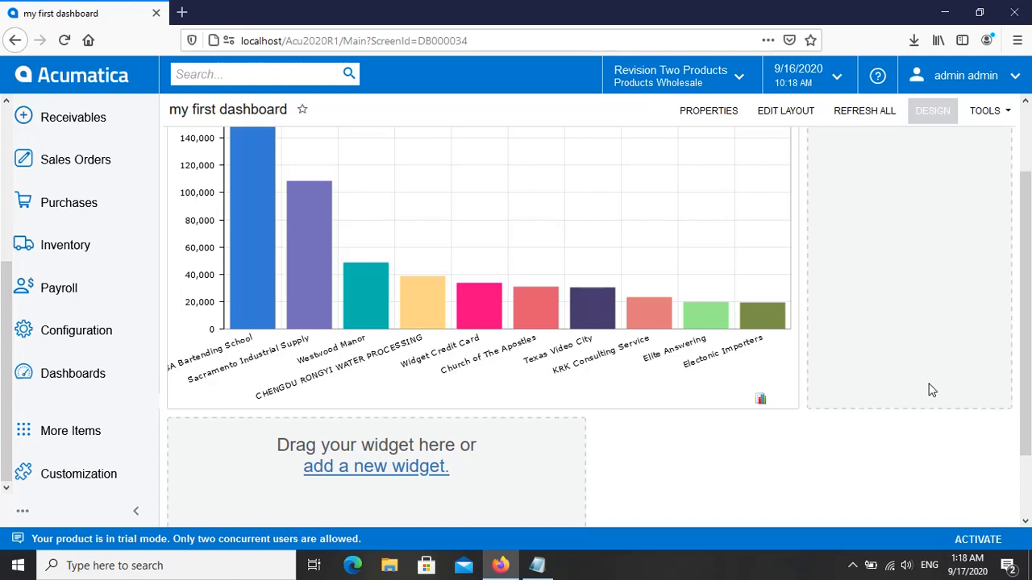
drag(1028, 370, 1028, 298)
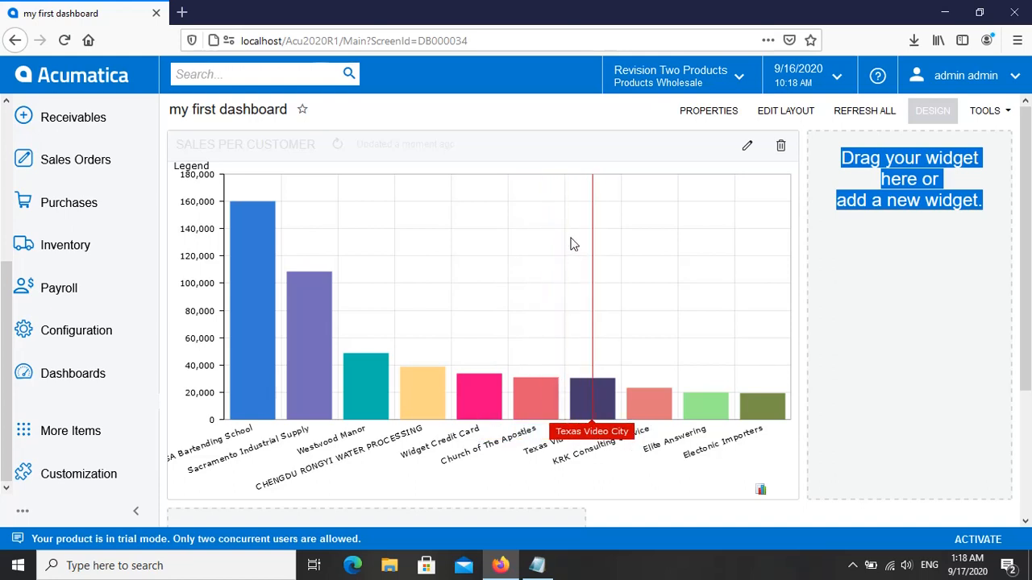
Step: Change the Sales Per Customer widget's chart type to Doughnut, accept the chart settings and finish the widget
click(748, 149)
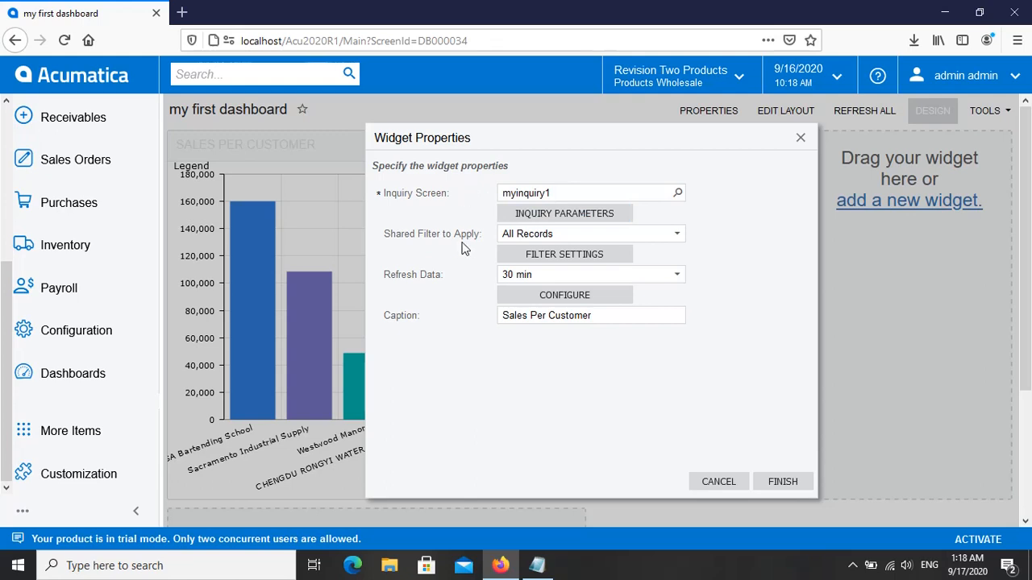
click(563, 299)
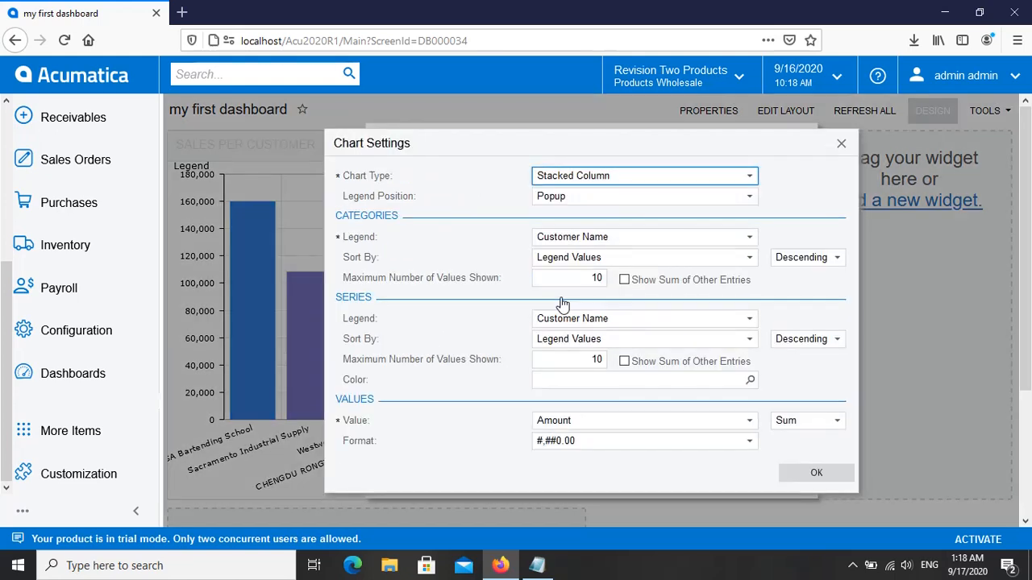
click(749, 177)
click(679, 201)
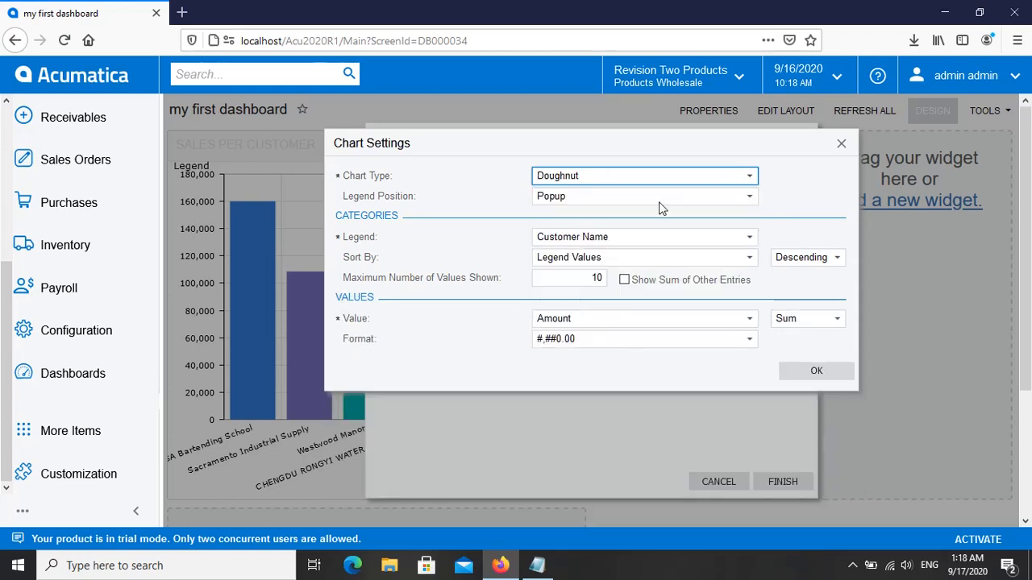
click(806, 373)
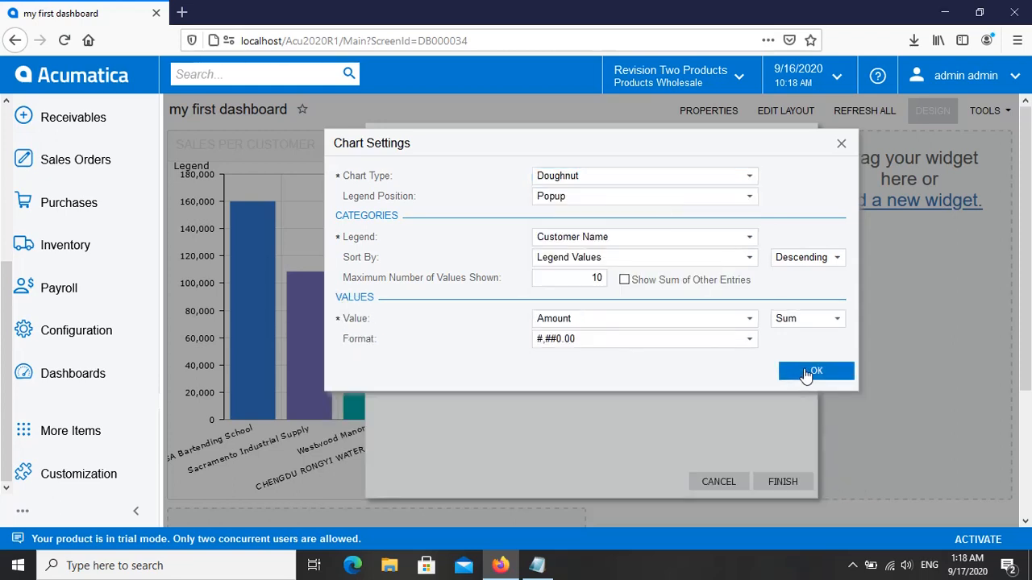
click(781, 484)
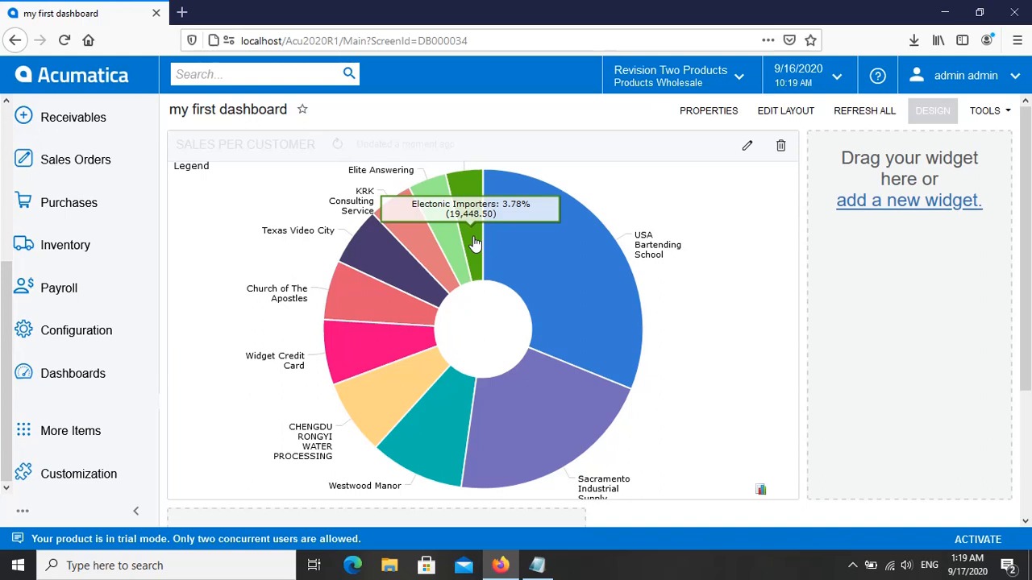
click(853, 565)
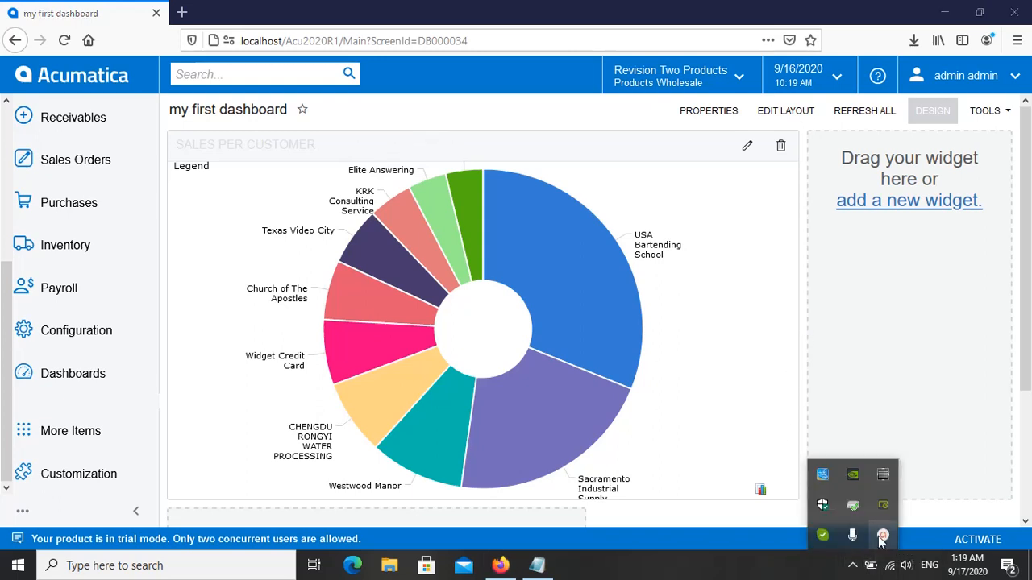